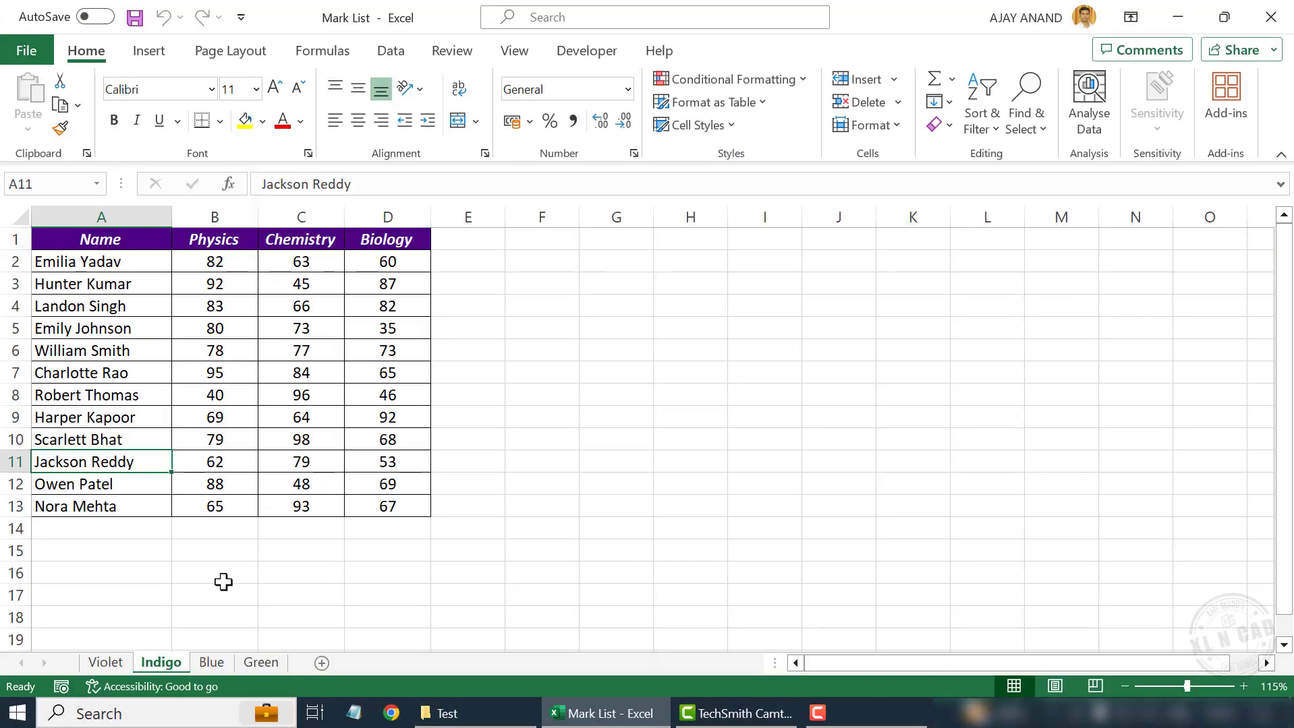
# Flip through Mark List's Violet, Indigo, Blue and Green sheets, ending on Blue.
pyautogui.click(108, 662)
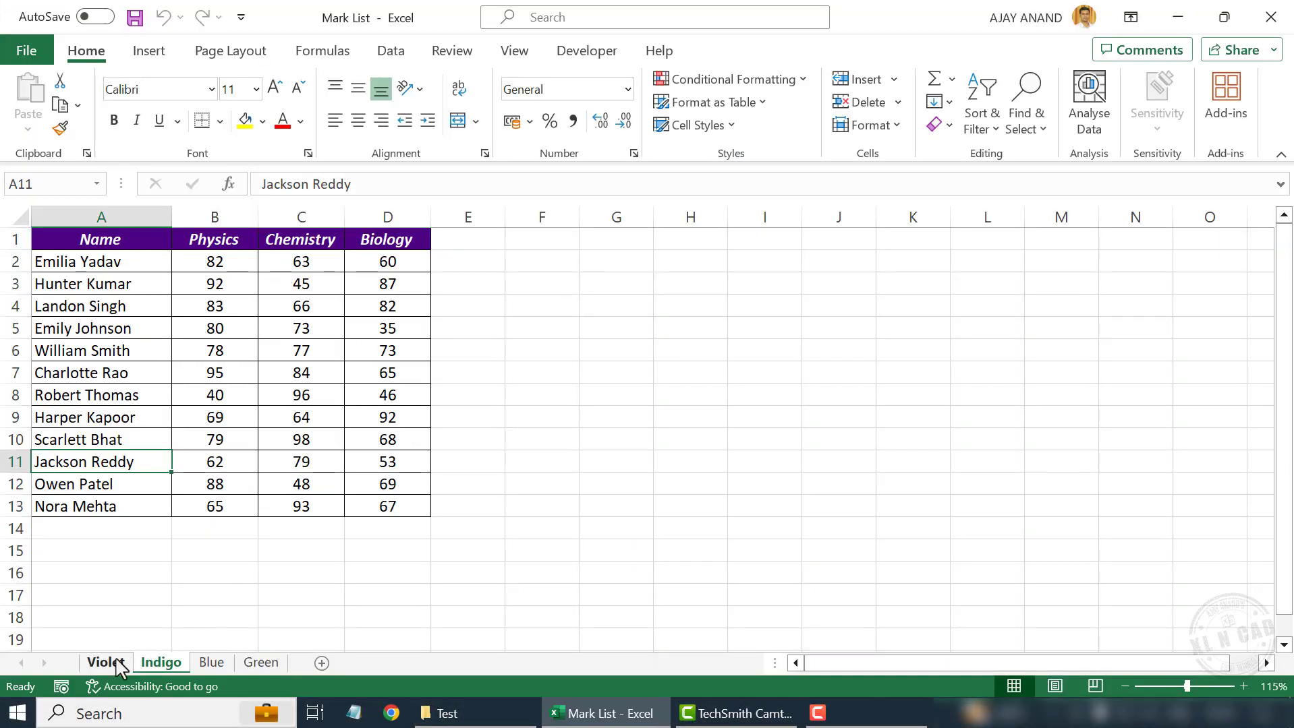
pyautogui.click(225, 664)
pyautogui.click(258, 663)
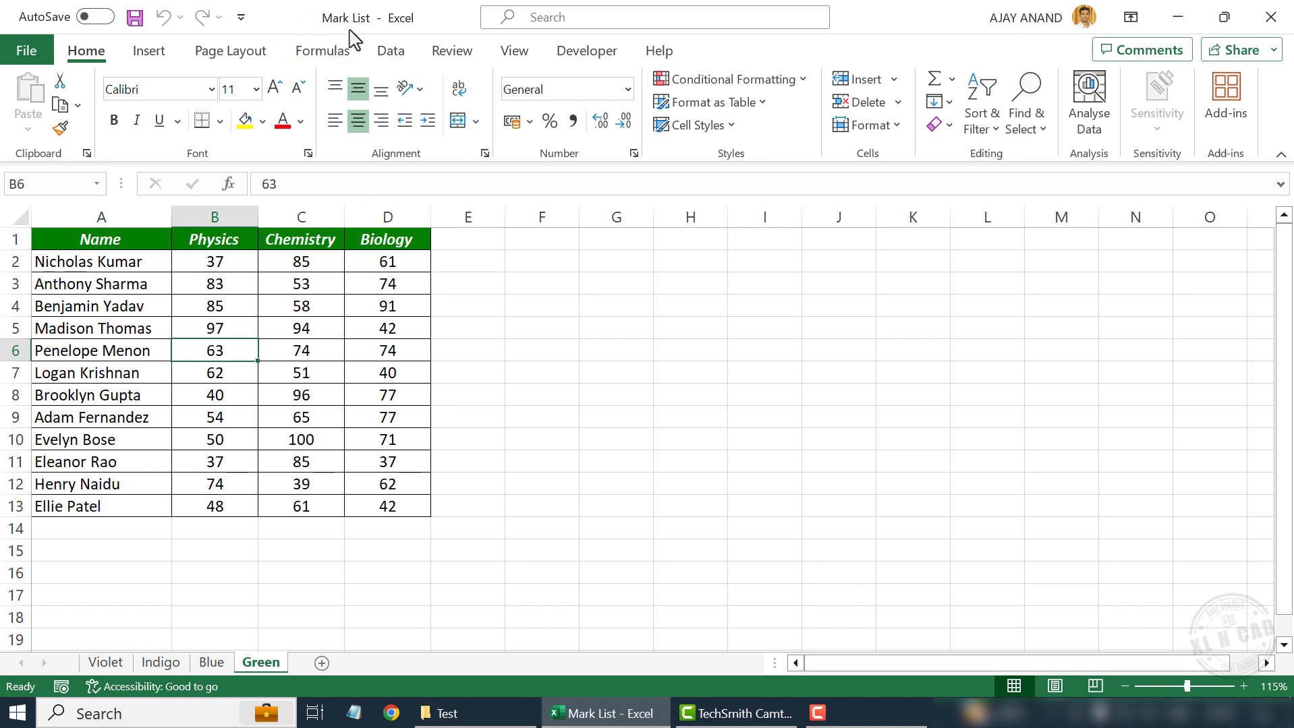
pyautogui.click(105, 663)
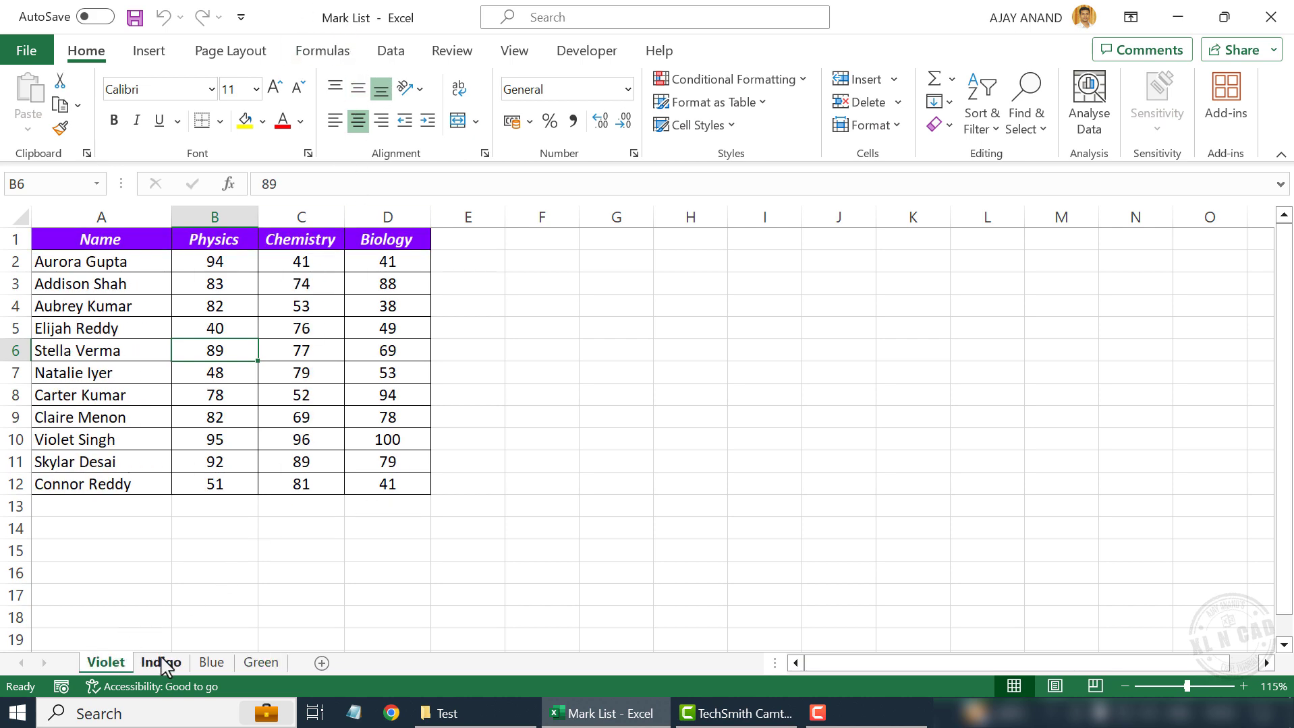
pyautogui.click(161, 662)
pyautogui.click(213, 664)
pyautogui.click(261, 663)
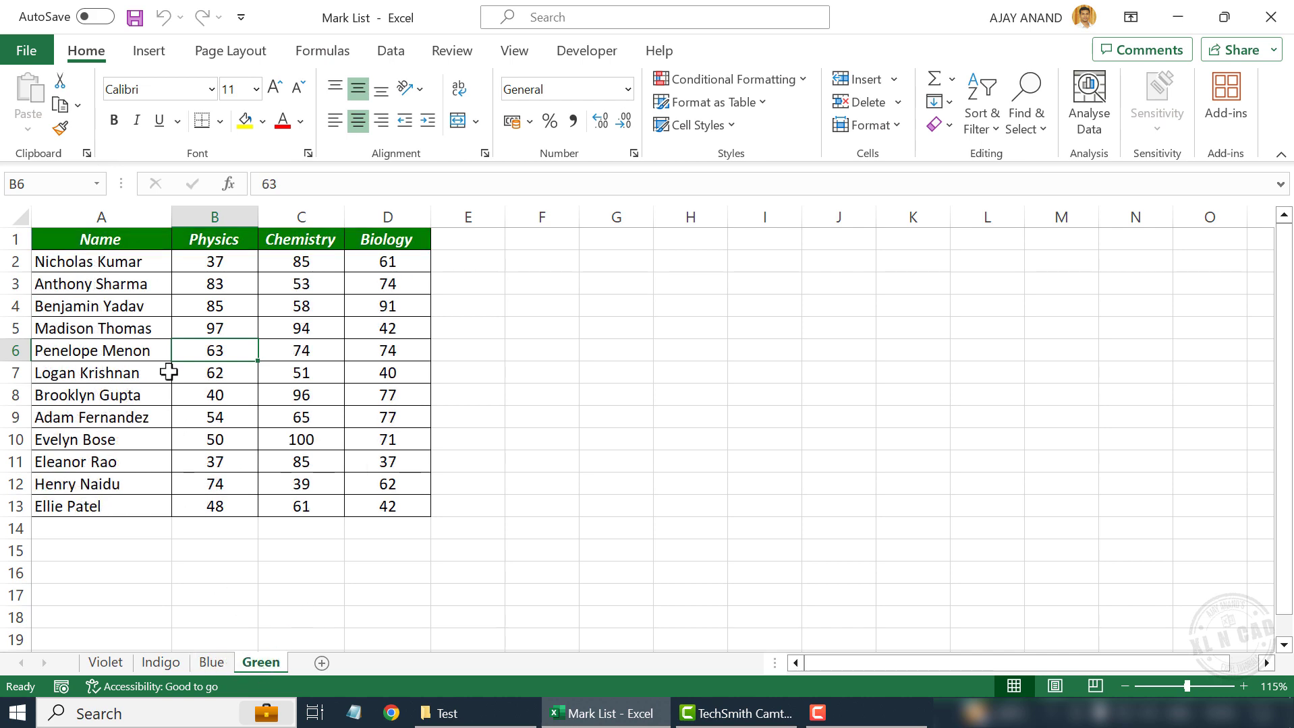
pyautogui.click(160, 662)
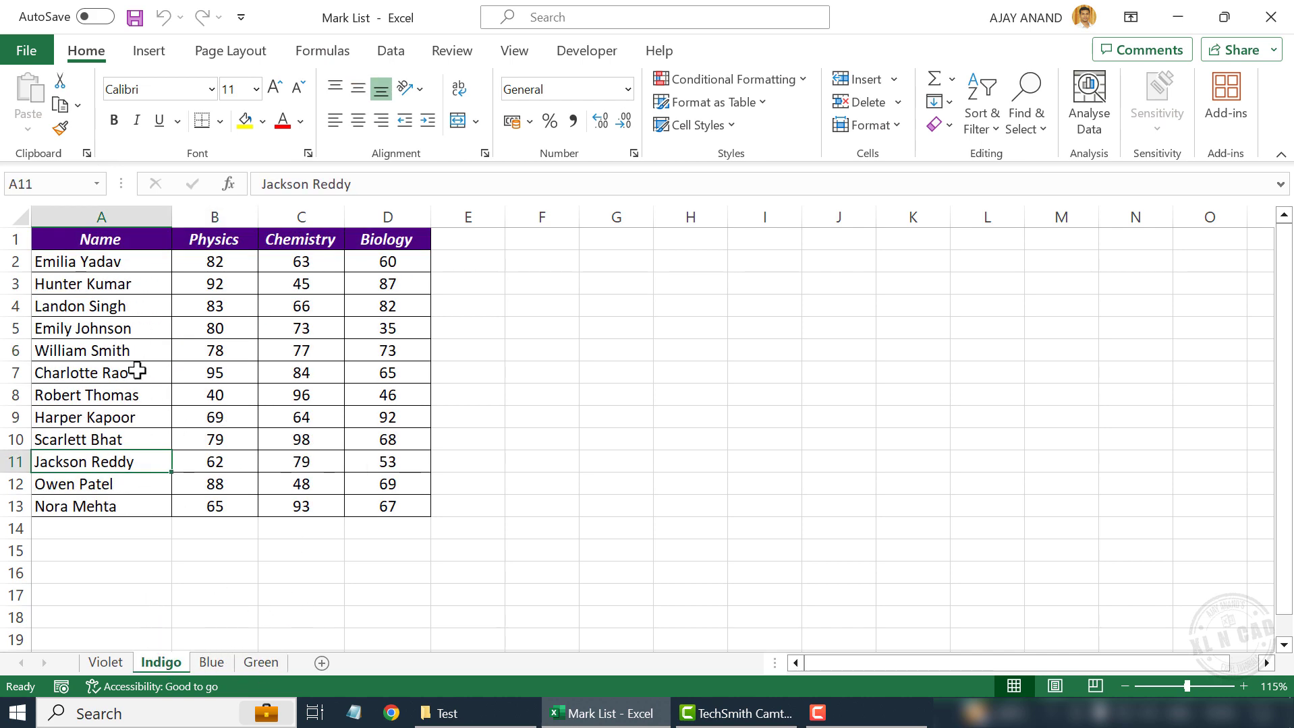
pyautogui.click(105, 663)
pyautogui.click(211, 663)
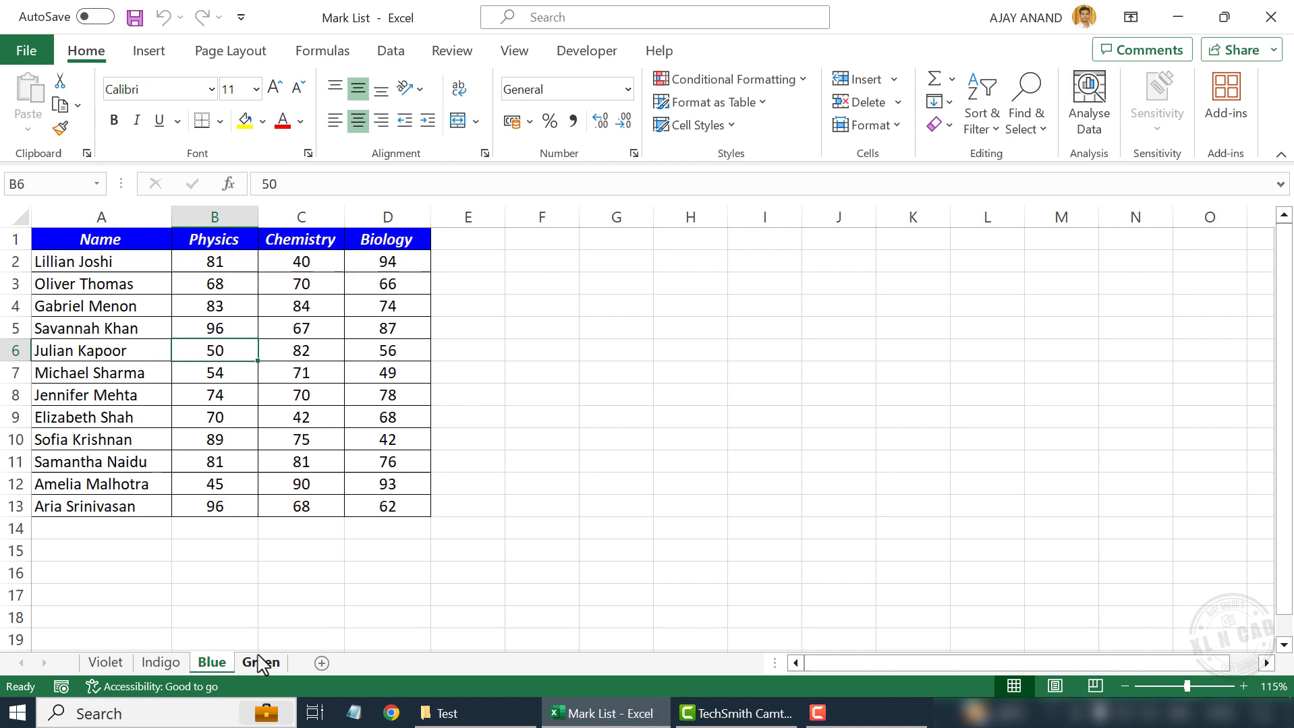
pyautogui.click(260, 663)
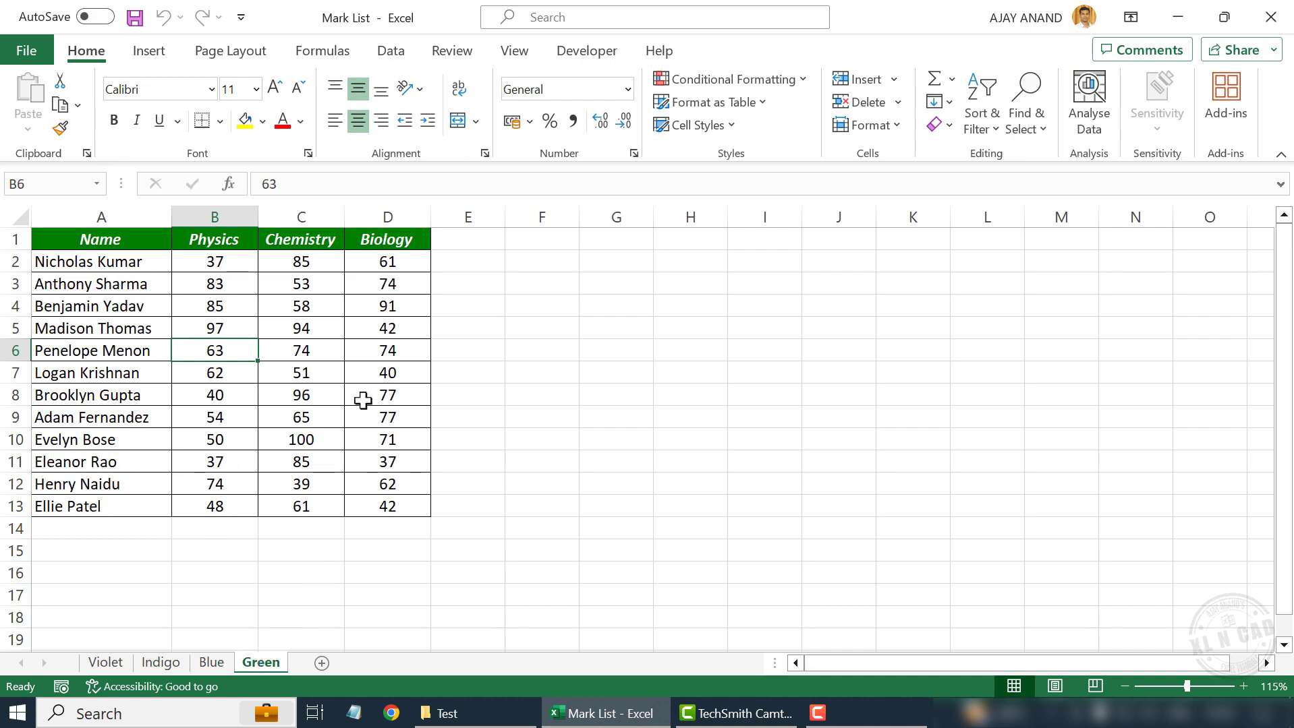
pyautogui.click(161, 662)
pyautogui.click(211, 663)
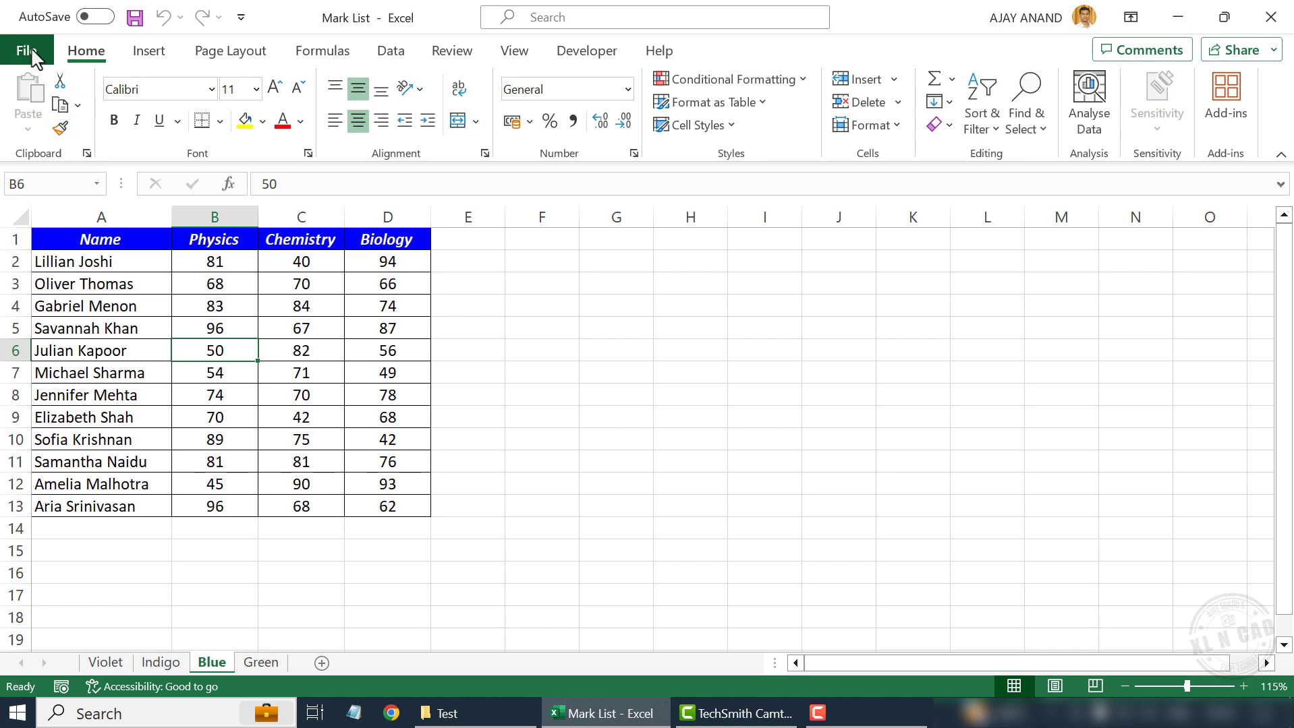
# Create blank workbook Book1 and go to Data > Get Data > From File.
pyautogui.click(28, 50)
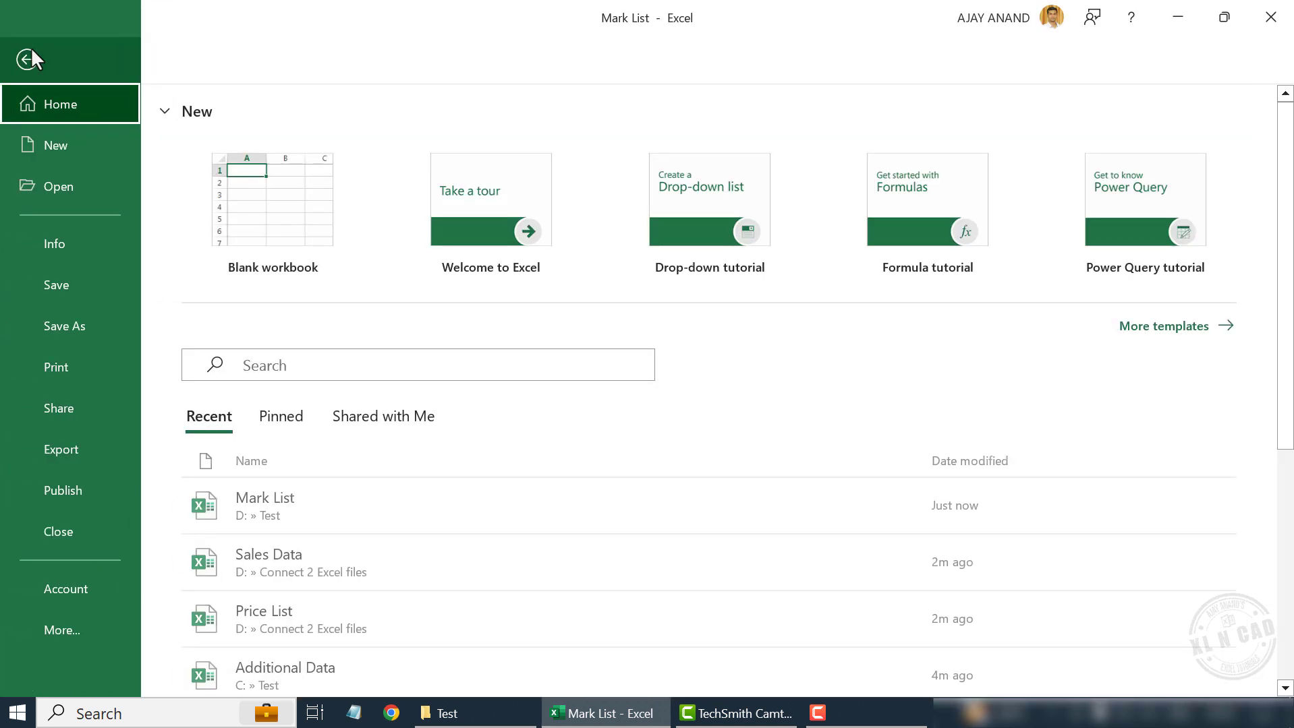
pyautogui.click(261, 218)
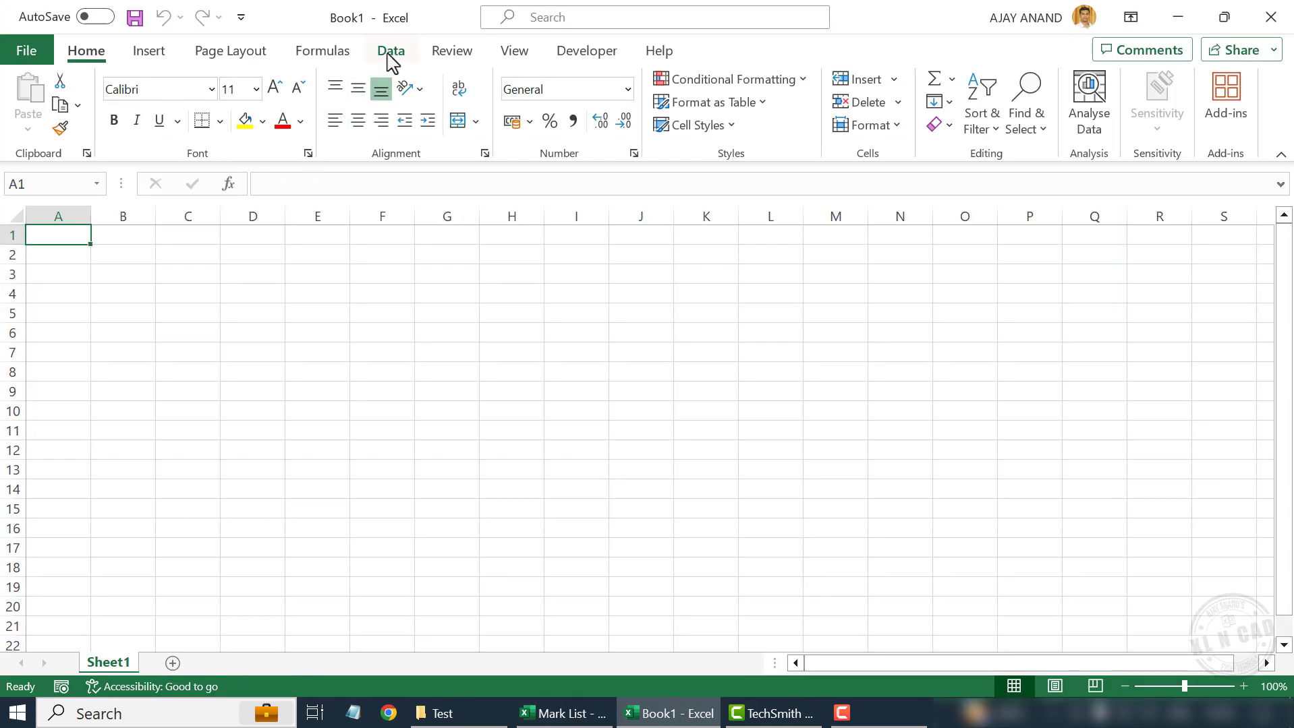
pyautogui.click(392, 51)
pyautogui.click(42, 132)
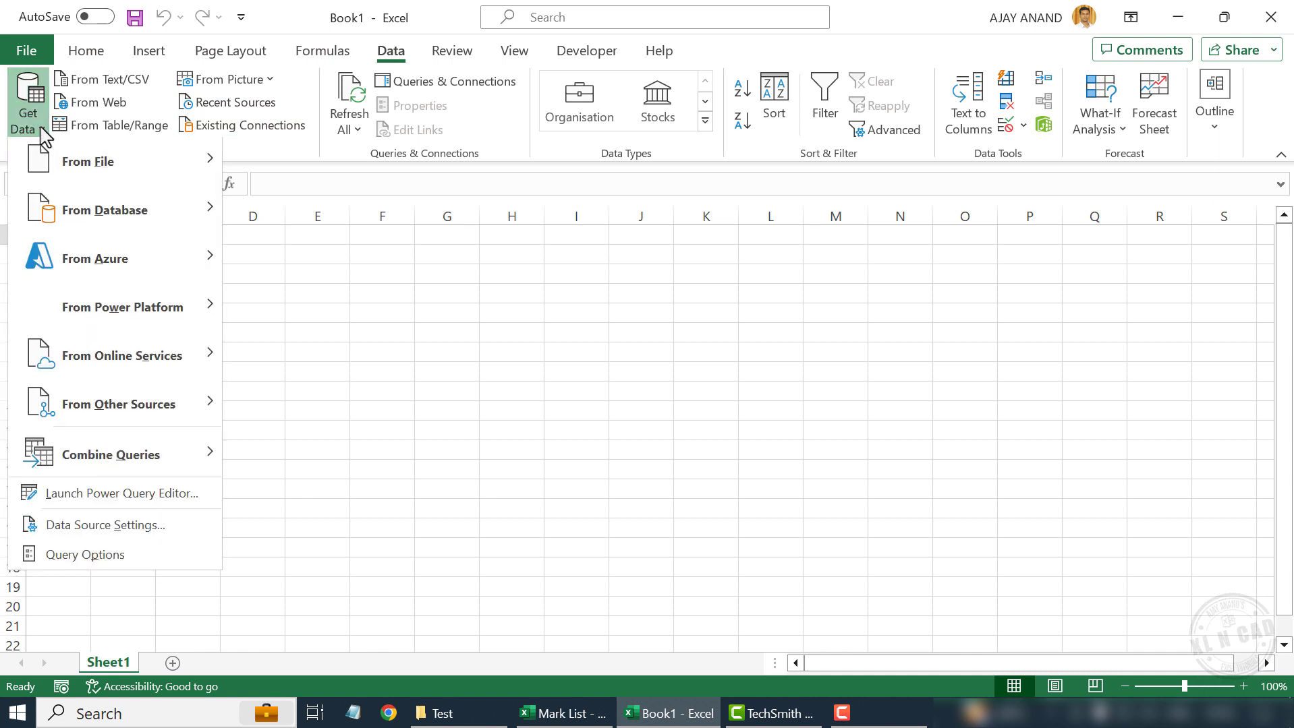
pyautogui.moveTo(142, 172)
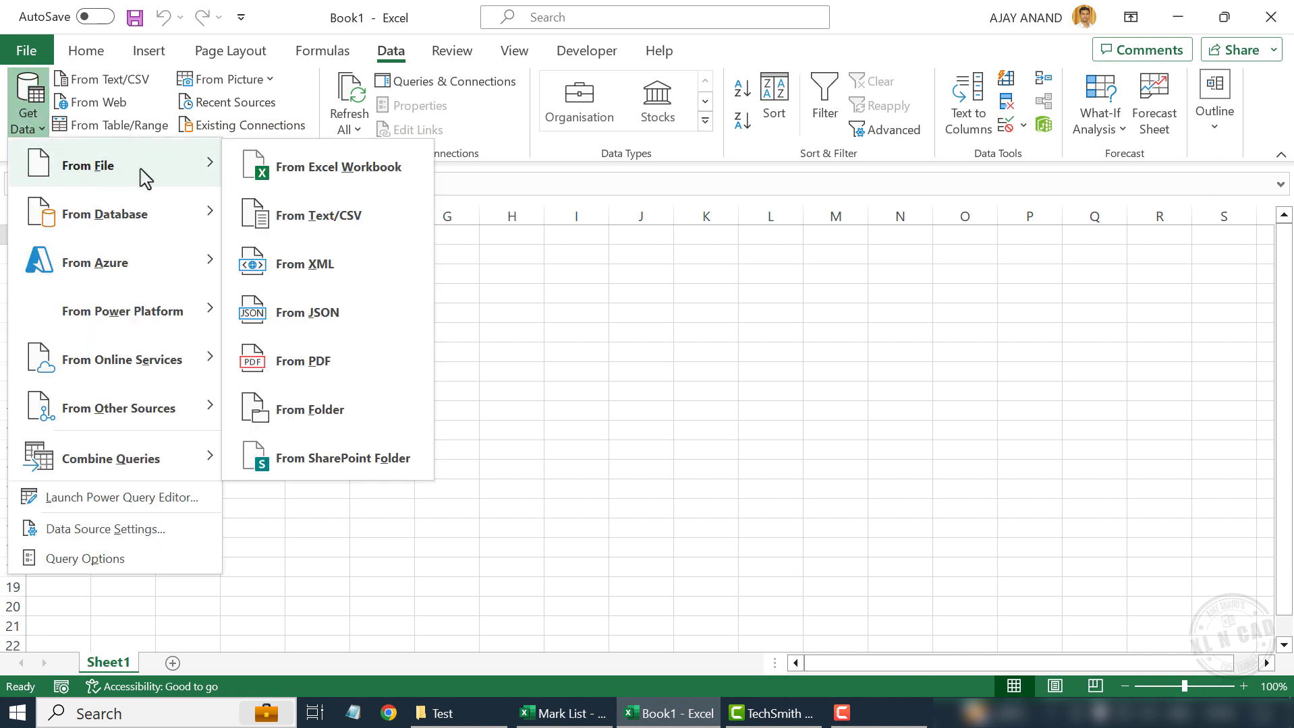
# Choose From Excel Workbook and select Mark List in the Test folder on Work (D:).
pyautogui.click(332, 180)
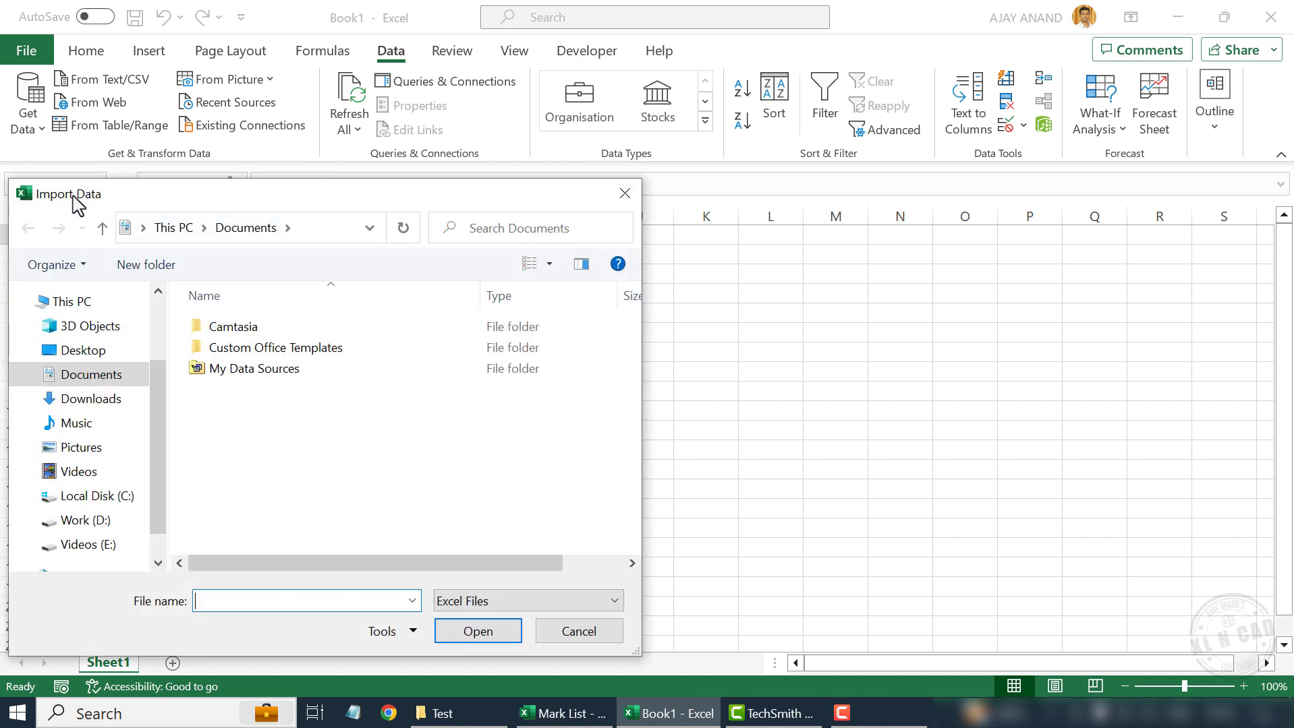
pyautogui.click(89, 521)
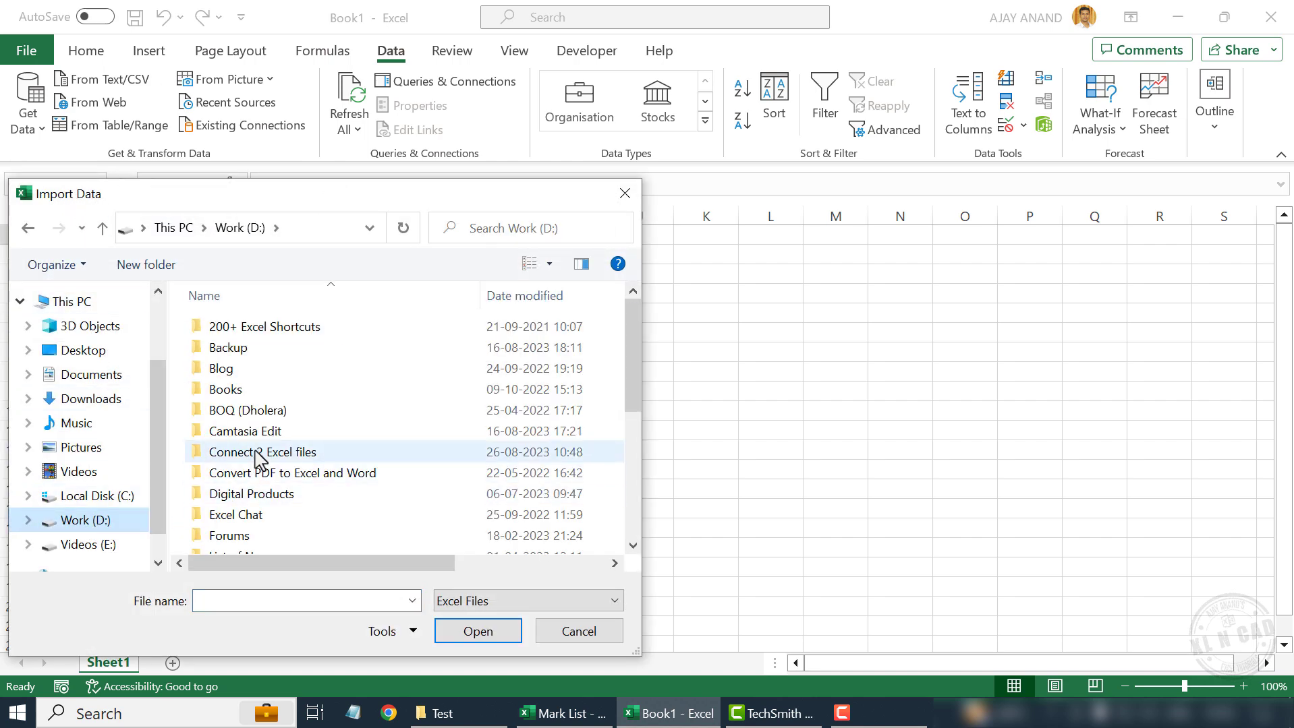
pyautogui.scroll(-3, 260, 461)
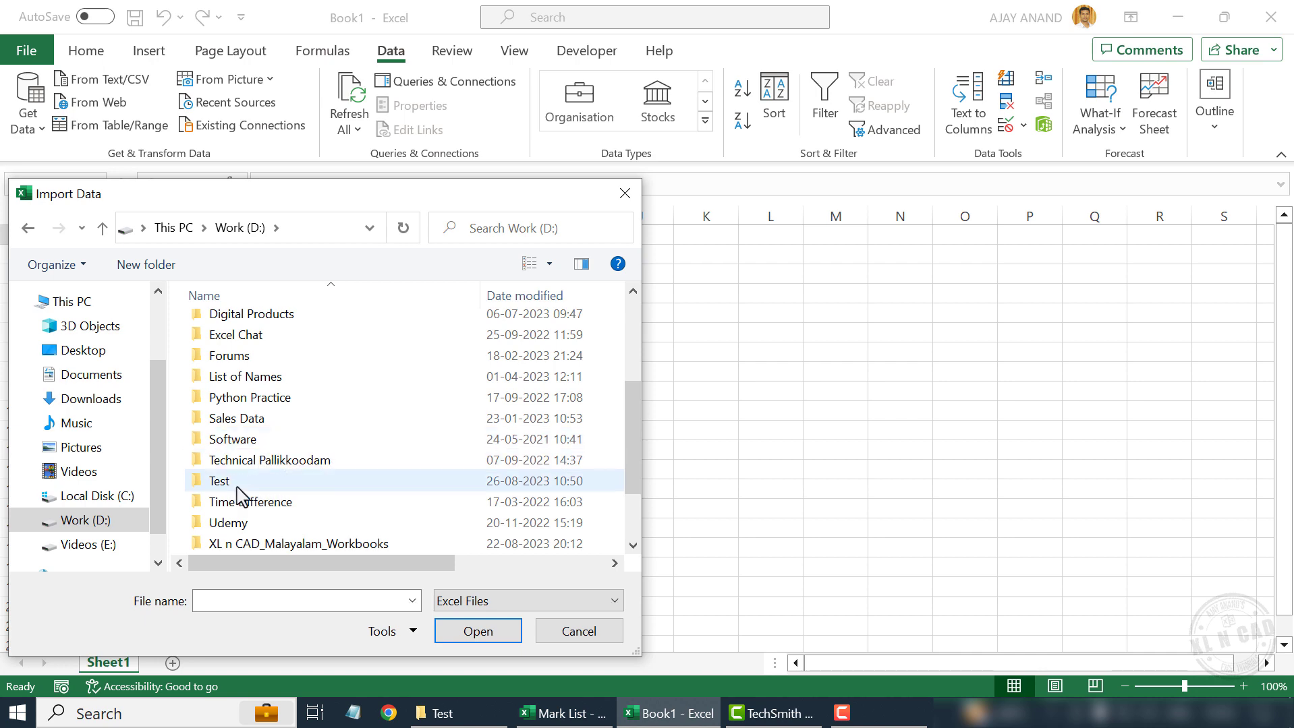
pyautogui.doubleClick(237, 487)
pyautogui.click(267, 376)
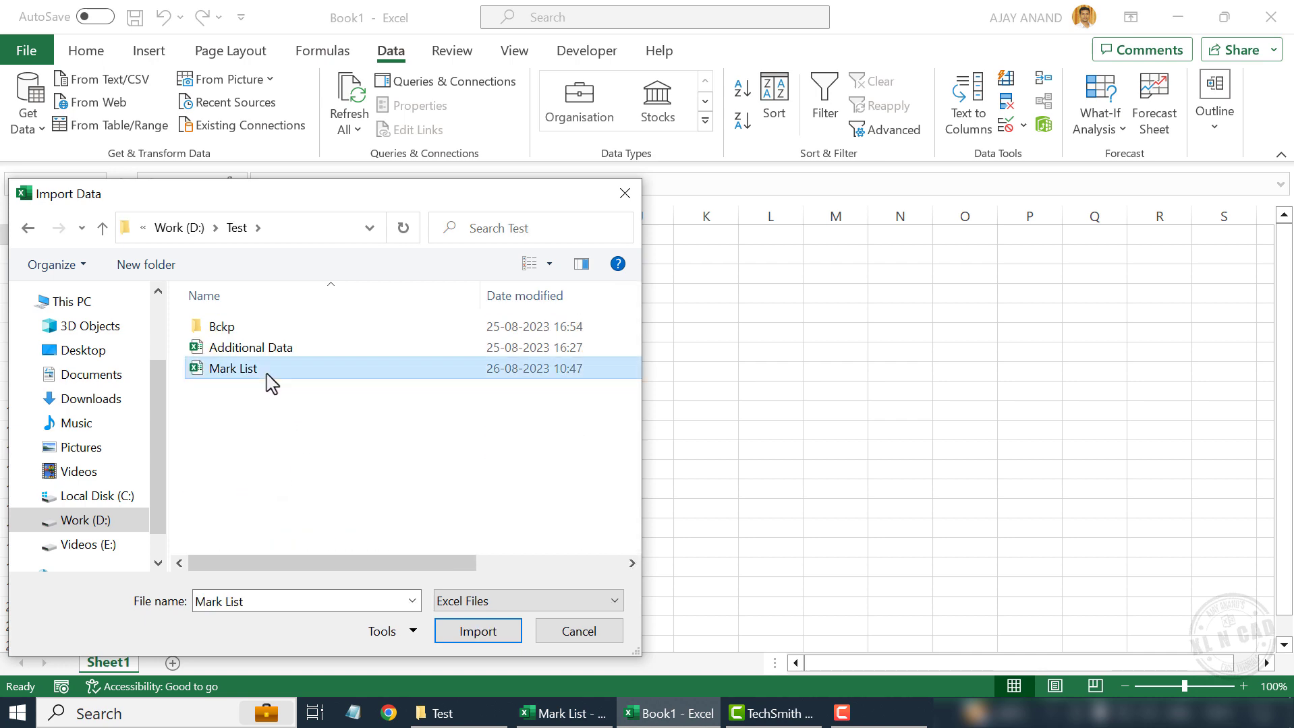
# Import Mark List, preview the Indigo, Blue and Green sheets, and transform Green in Power Query.
pyautogui.click(446, 632)
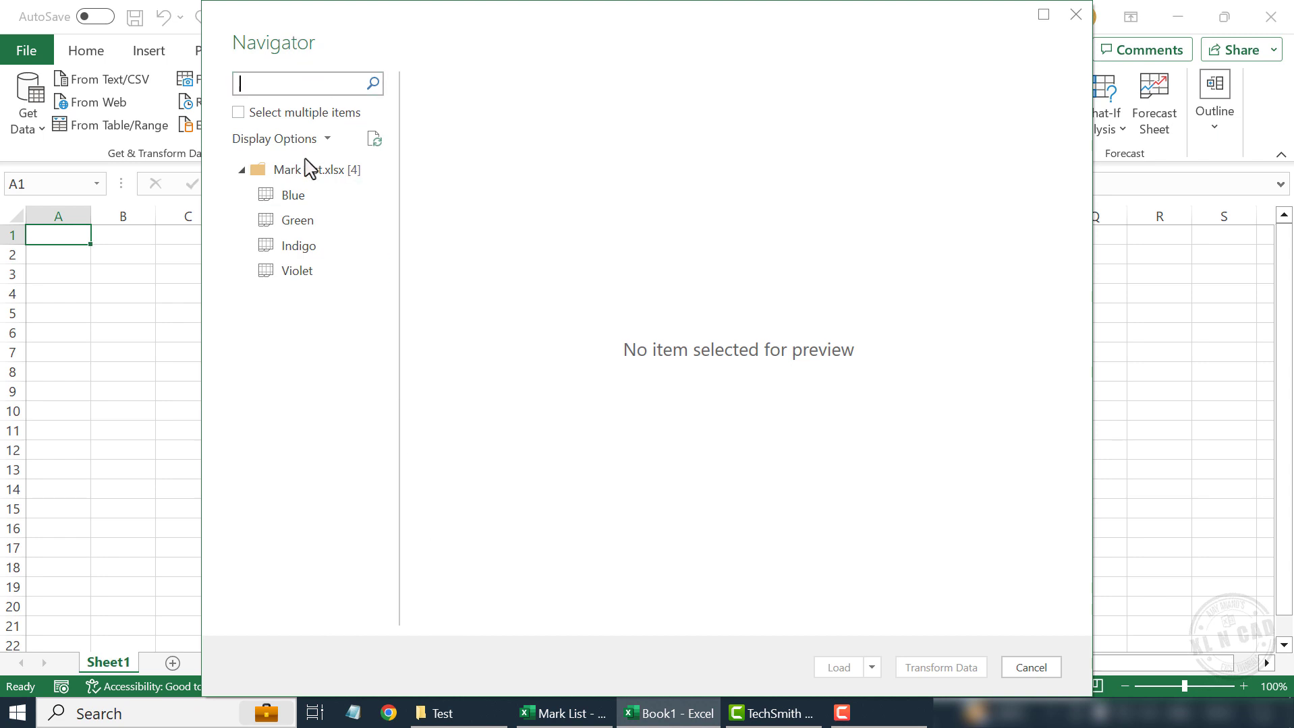
pyautogui.click(313, 254)
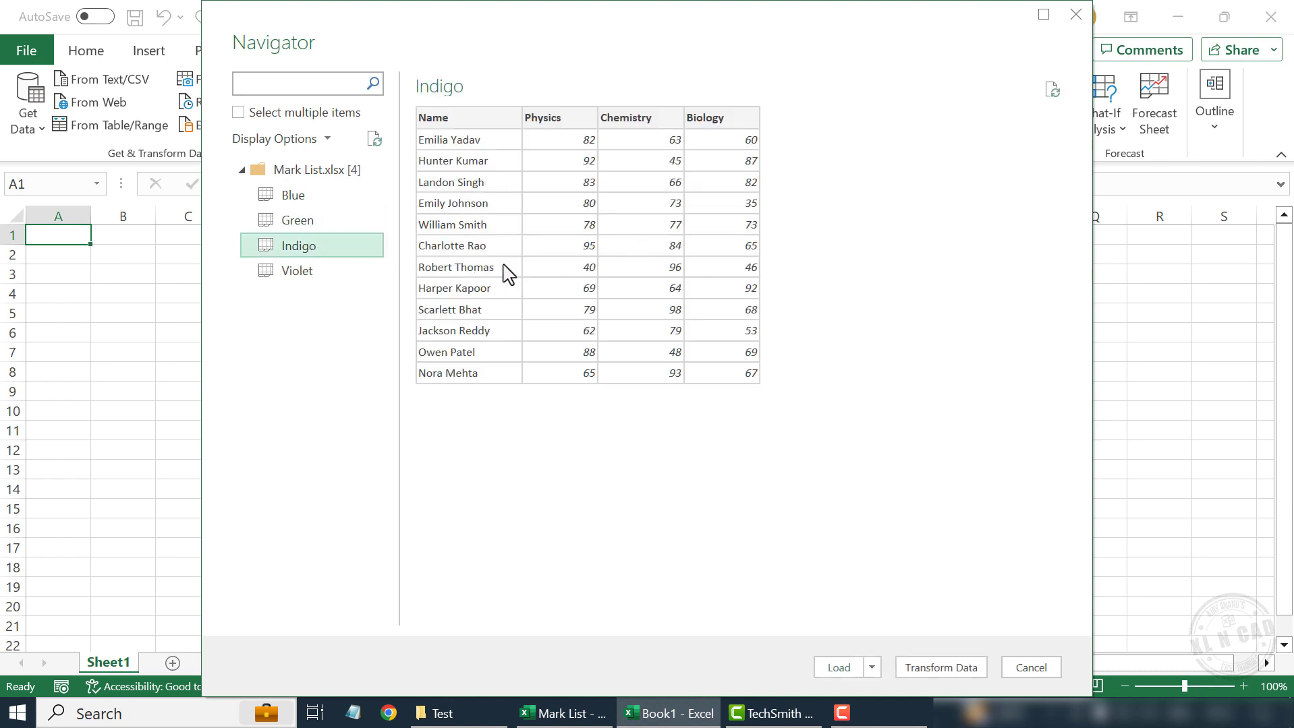
pyautogui.click(363, 206)
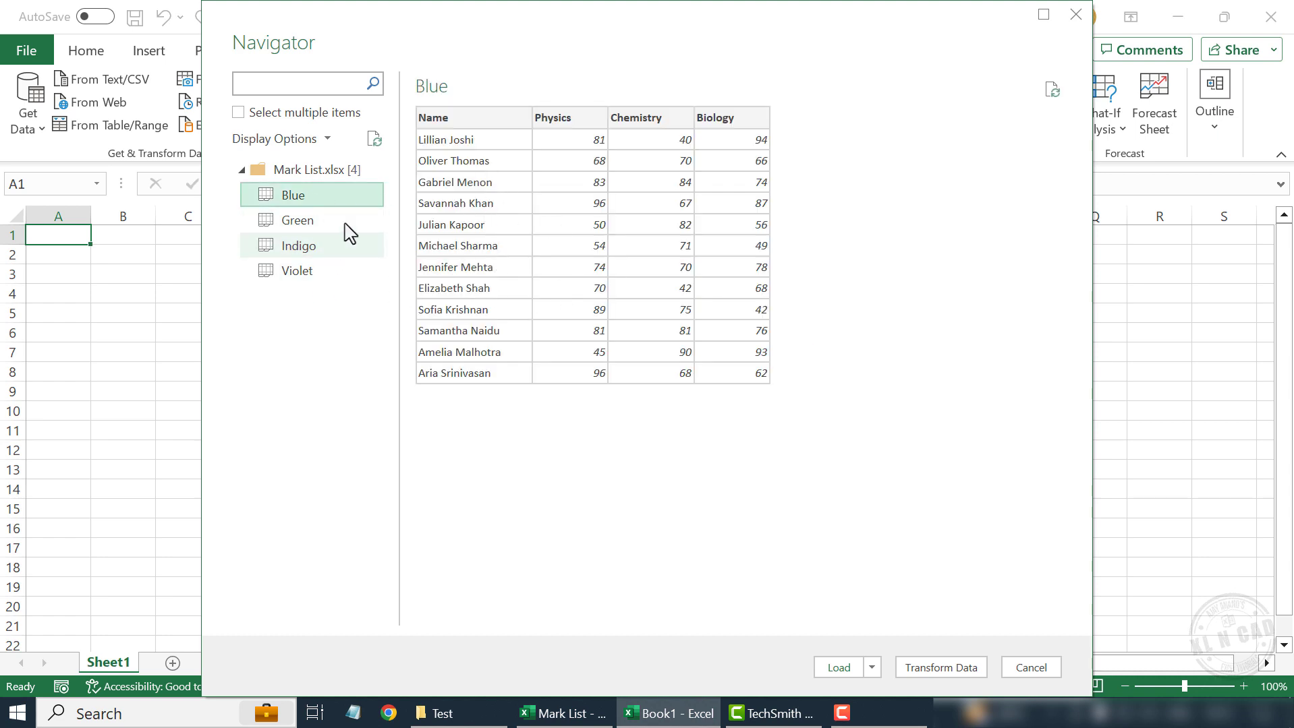
pyautogui.click(349, 231)
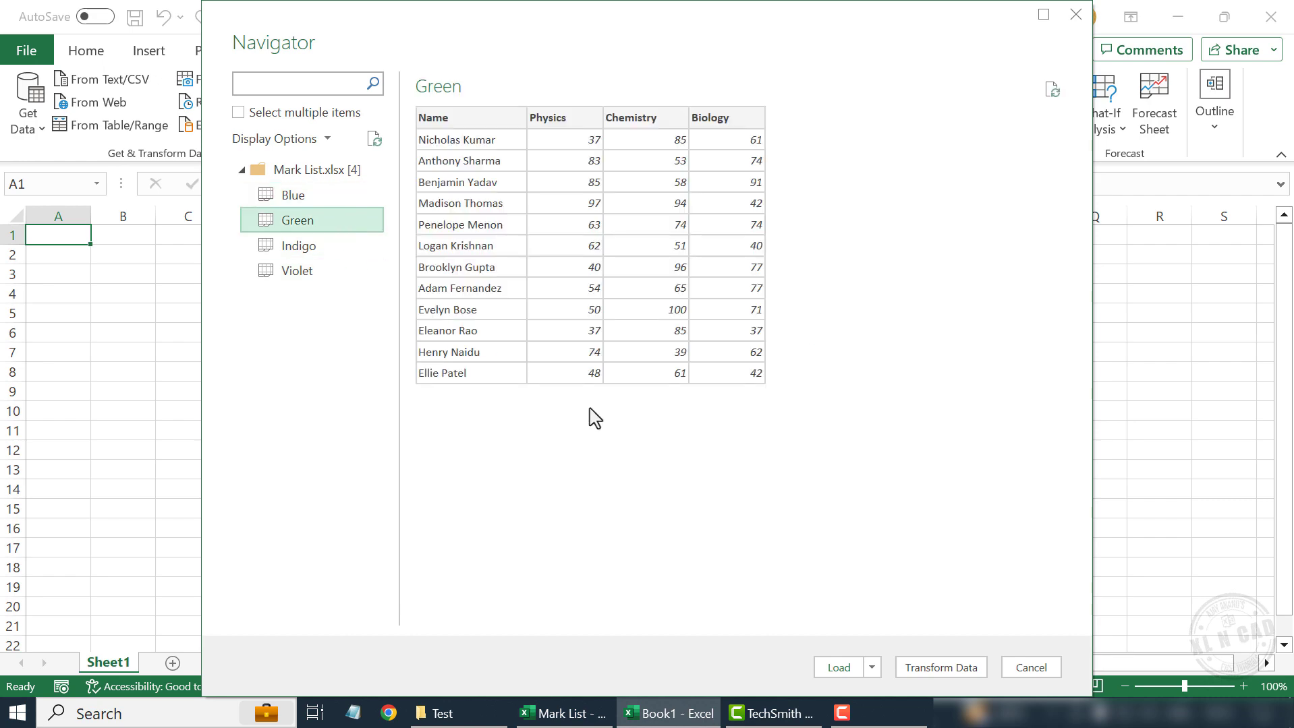
pyautogui.click(902, 671)
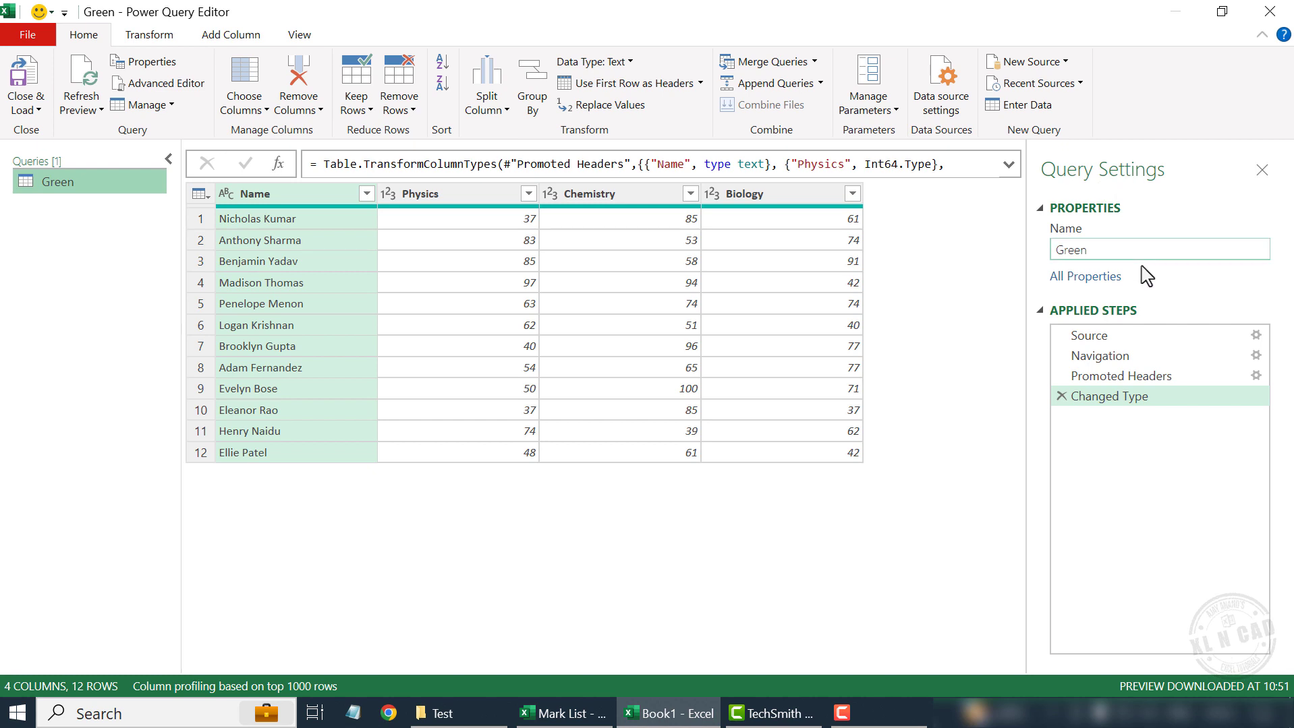
# Delete the Changed Type, Promoted Headers and Navigation steps so only Source remains.
pyautogui.moveTo(1079, 396); pyautogui.dragTo(1081, 413)
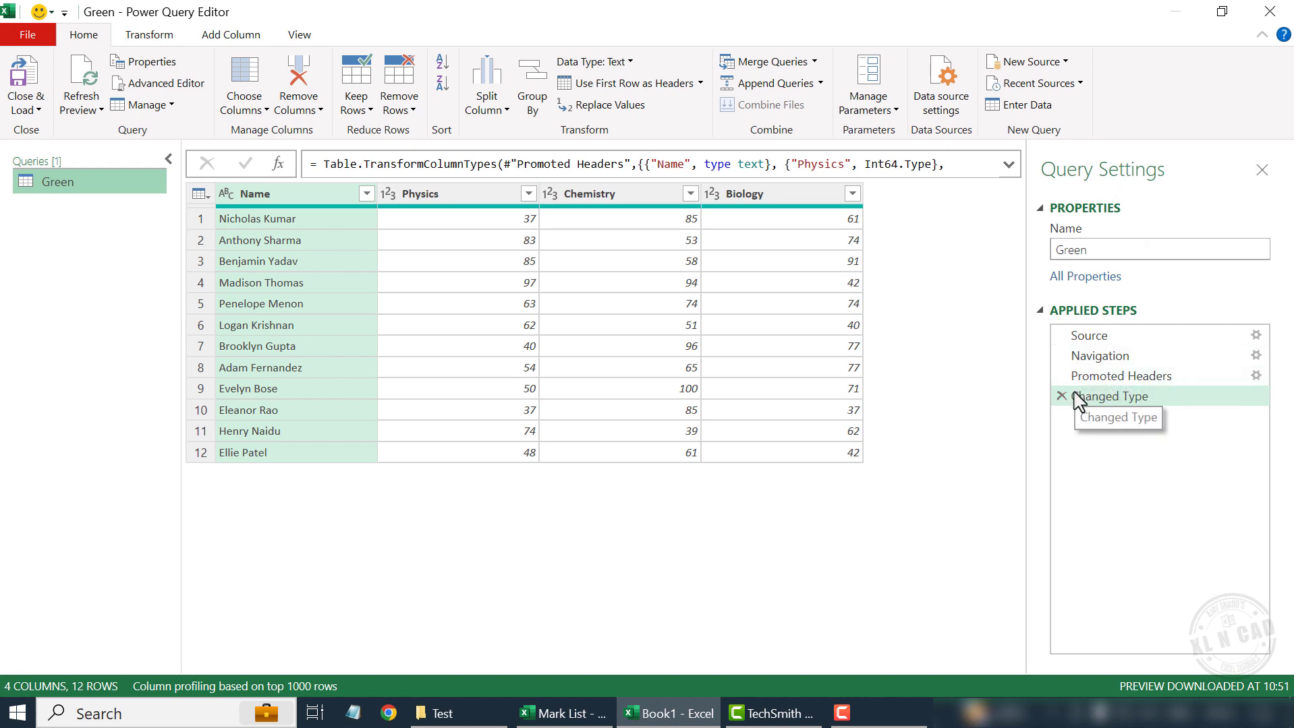
pyautogui.click(1061, 397)
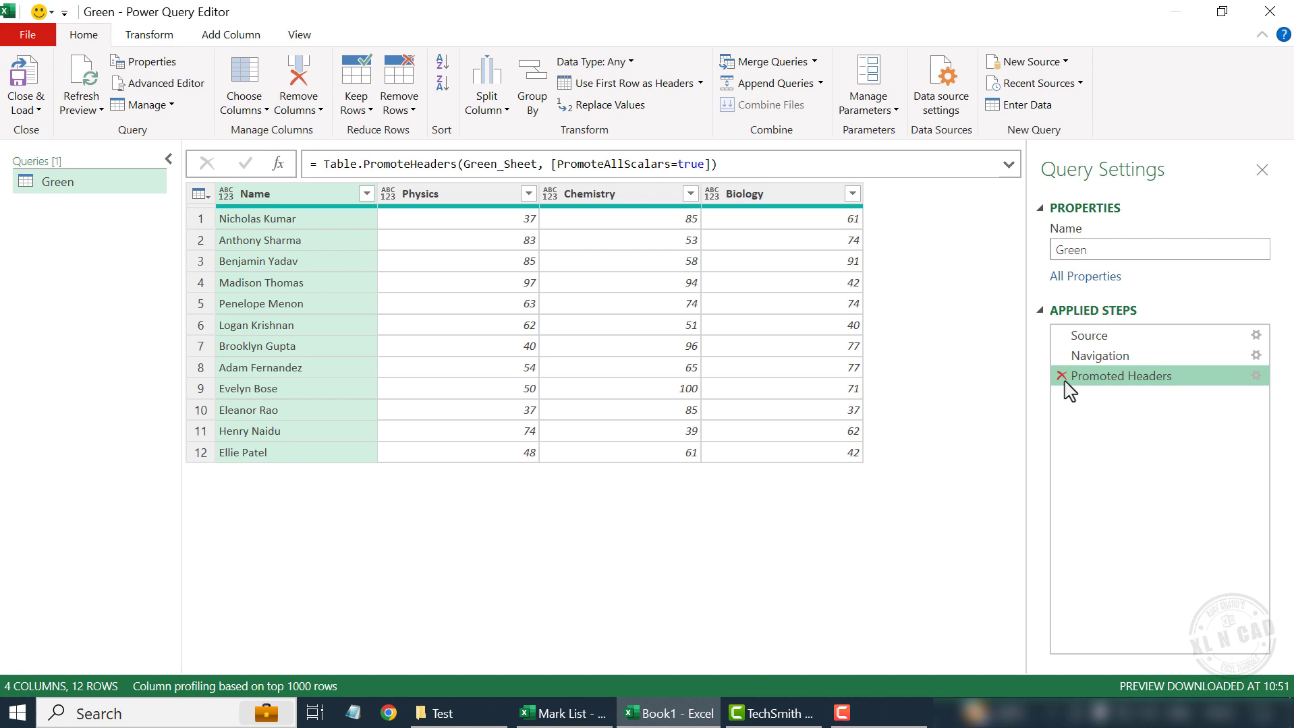
pyautogui.click(1061, 376)
pyautogui.click(1061, 355)
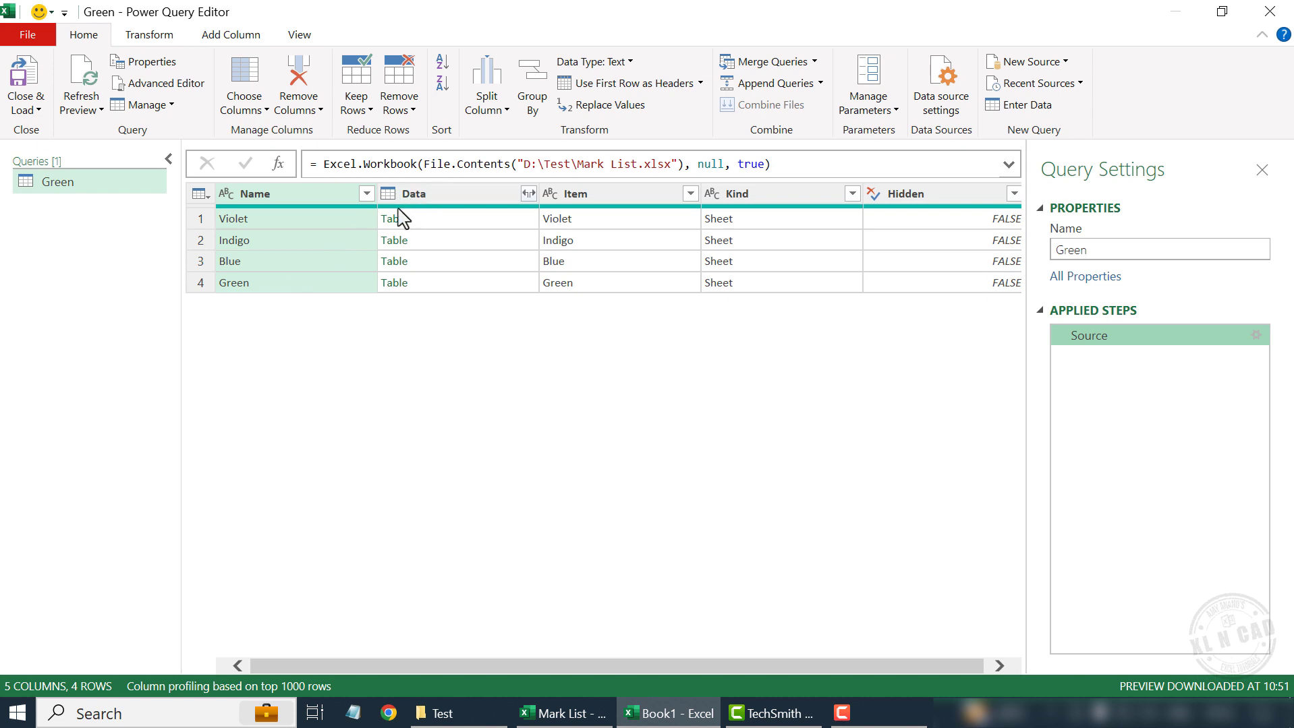
# Preview the Indigo and Green sheet tables from the Source list.
pyautogui.click(433, 244)
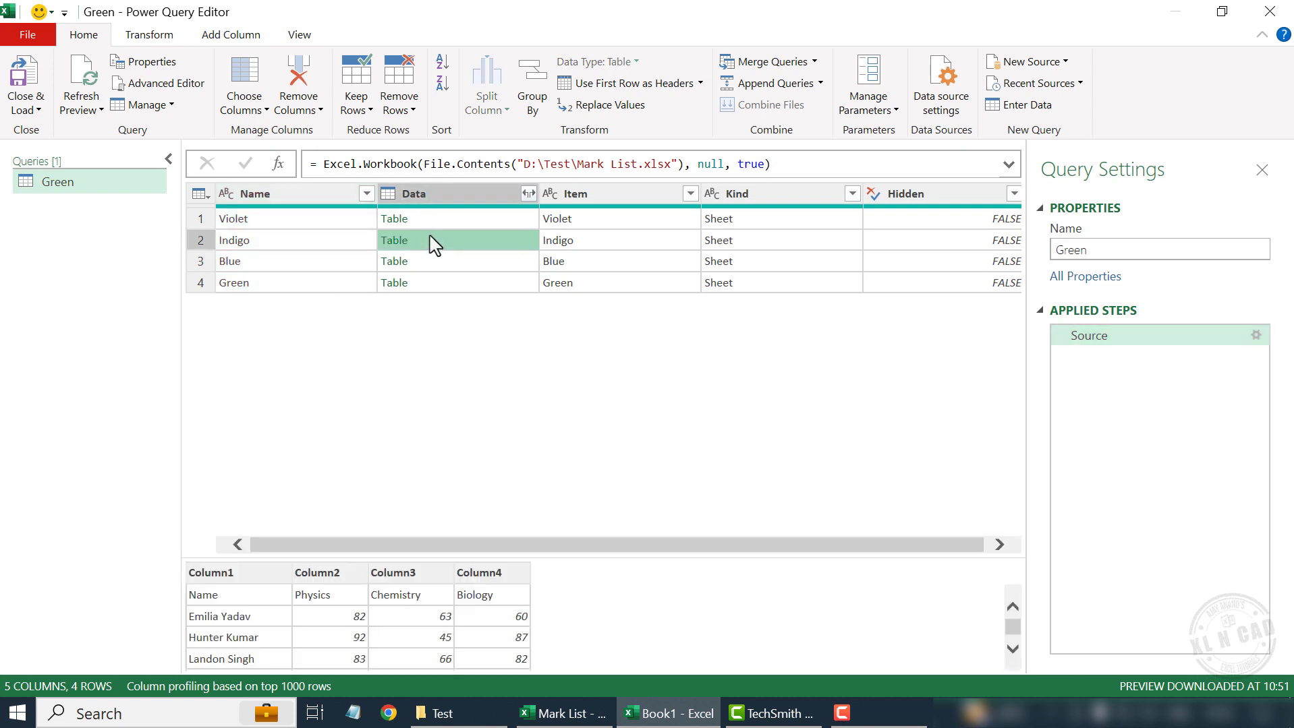
pyautogui.scroll(-1, 419, 648)
pyautogui.scroll(1, 419, 607)
pyautogui.click(477, 285)
pyautogui.scroll(-1, 404, 629)
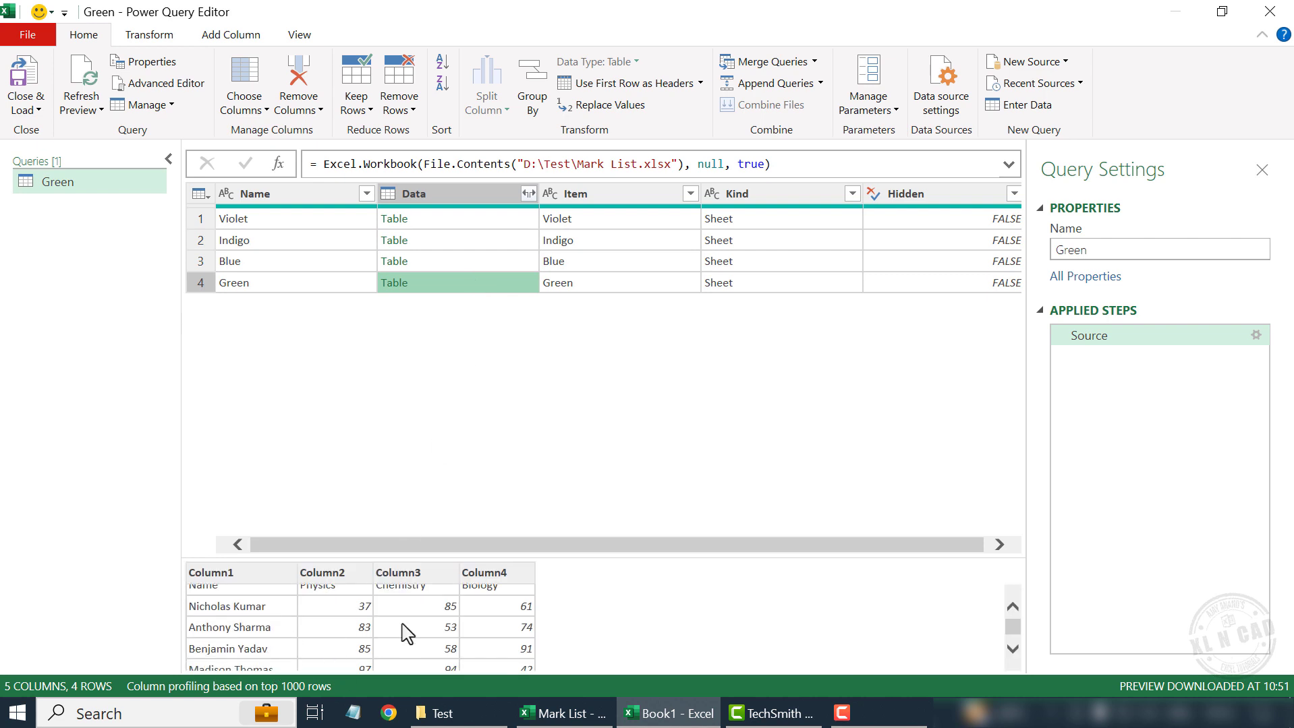
pyautogui.scroll(1, 404, 629)
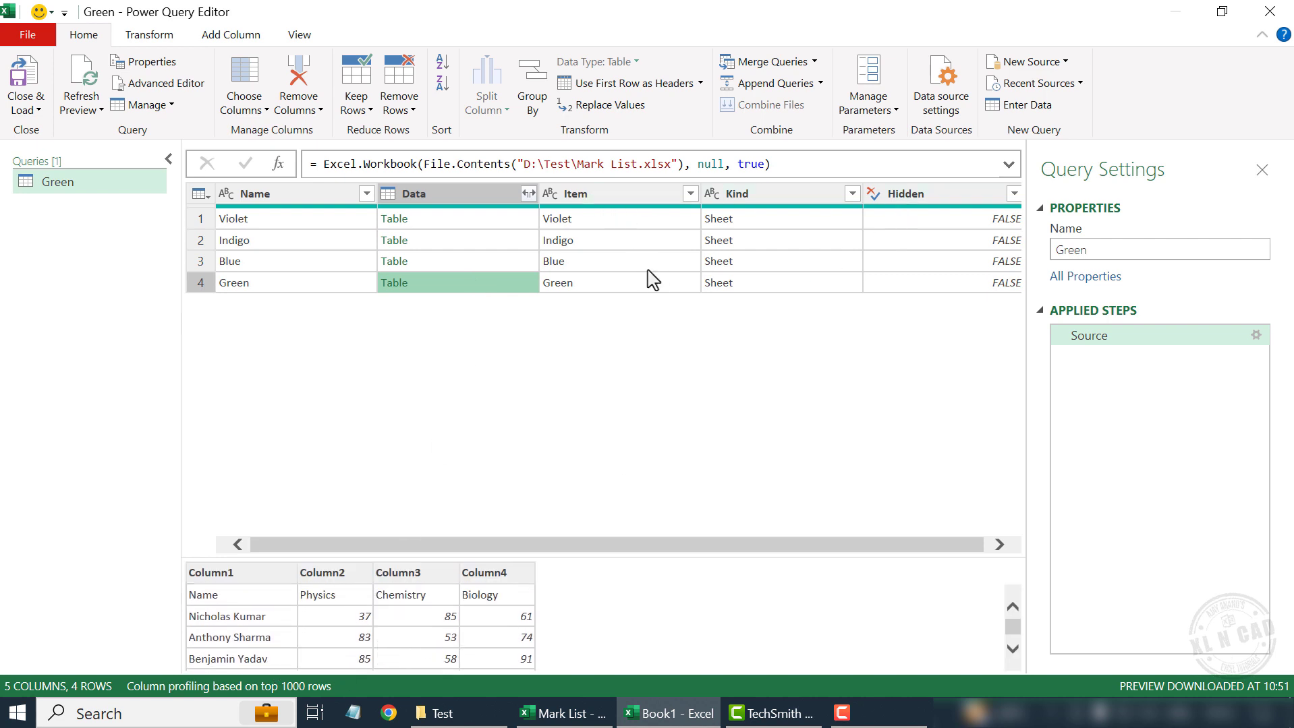
# Remove the Item, Kind and Hidden columns, keeping only Name and Data.
pyautogui.click(641, 199)
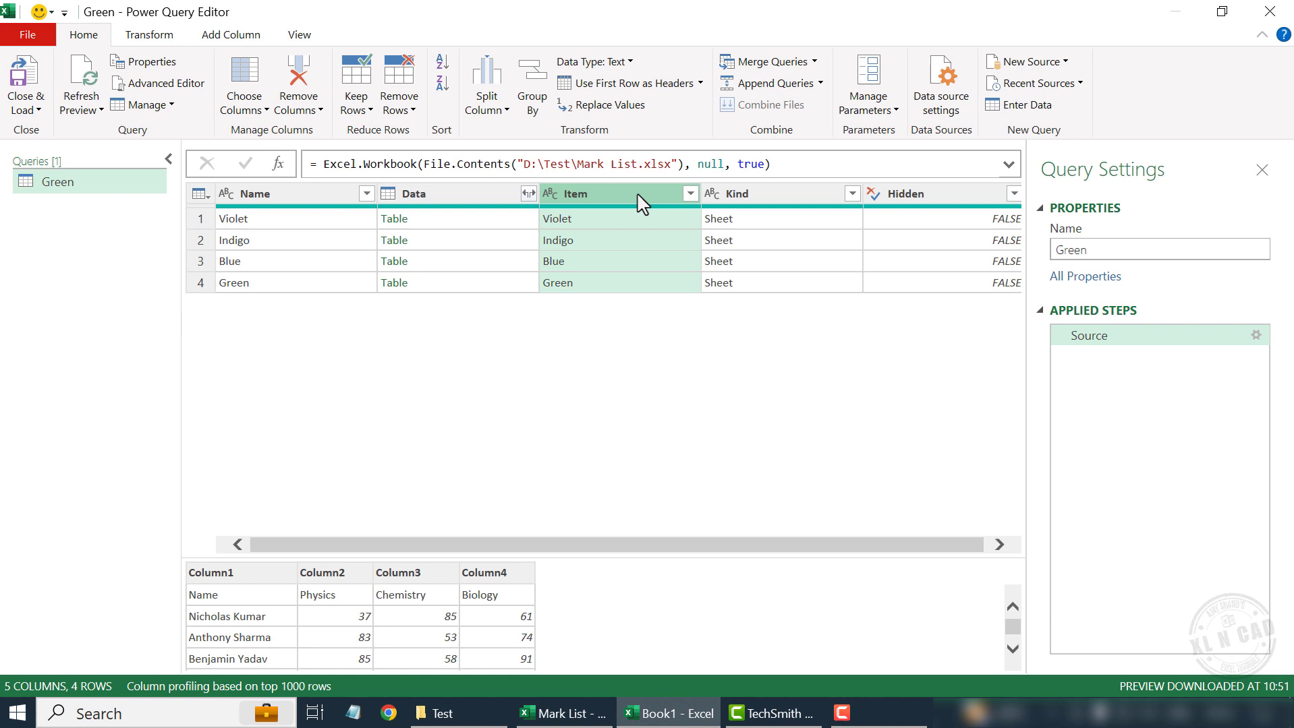
pyautogui.keyDown('shift'); pyautogui.click(907, 202); pyautogui.keyUp('shift')
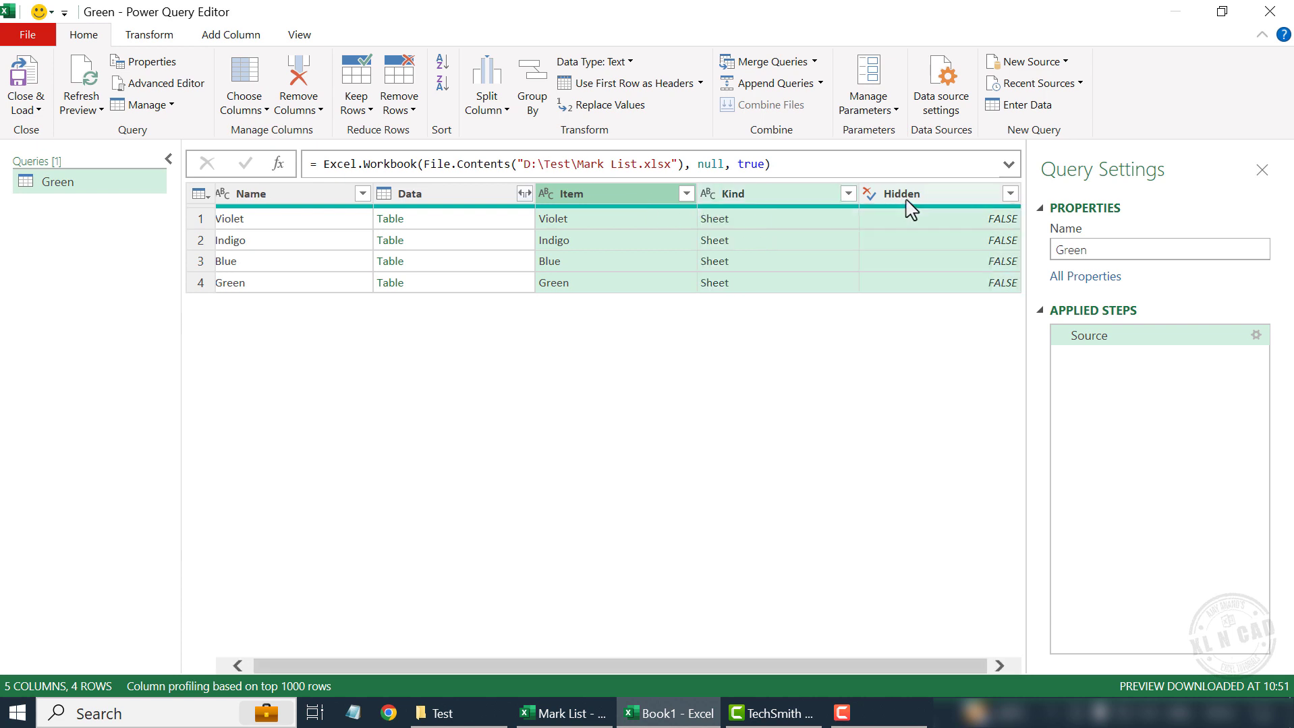
pyautogui.rightClick(792, 198)
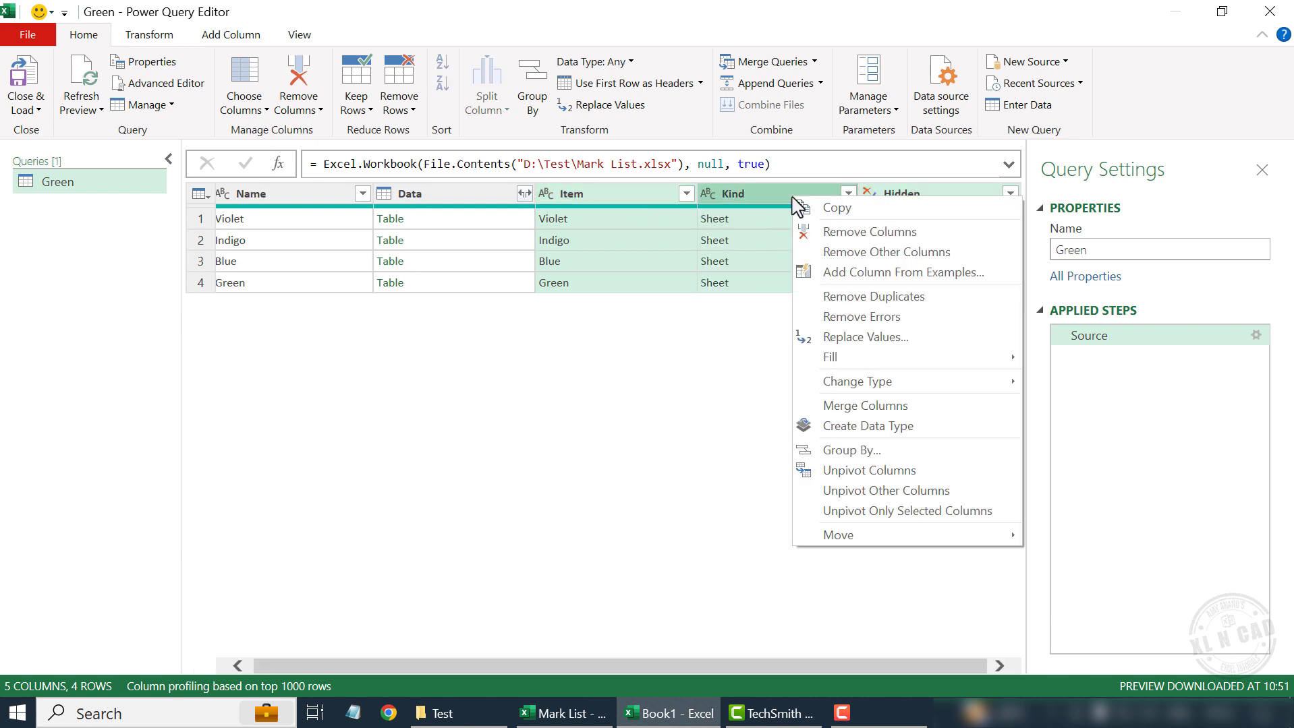
pyautogui.click(851, 233)
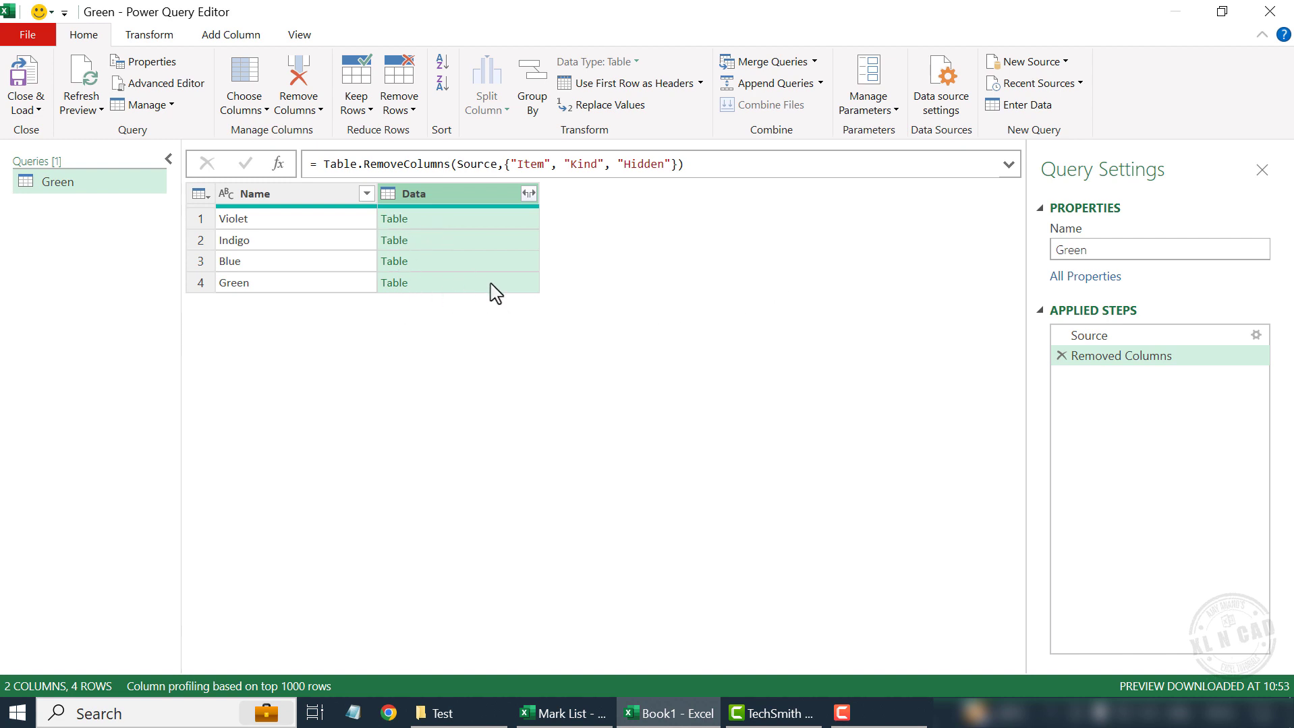
# Expand the Data column into Column1–Column4 without name prefixes, giving 51 rows.
pyautogui.click(529, 194)
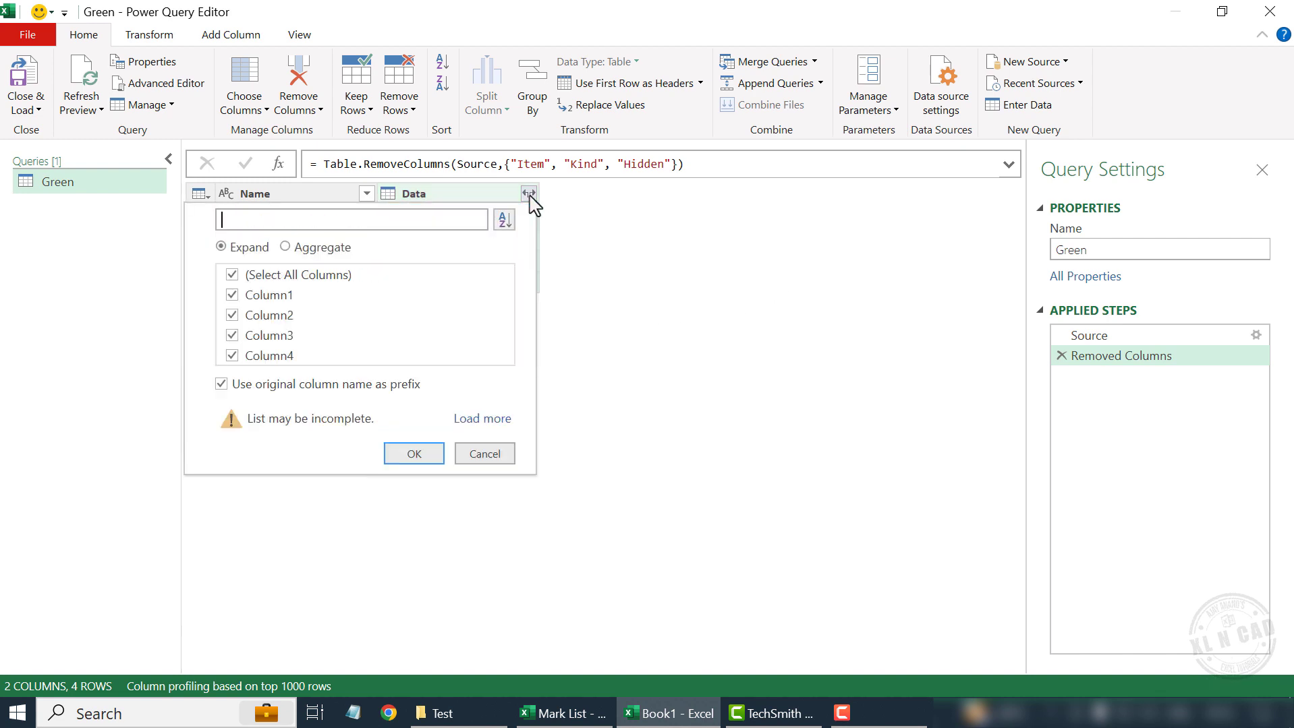
pyautogui.click(221, 385)
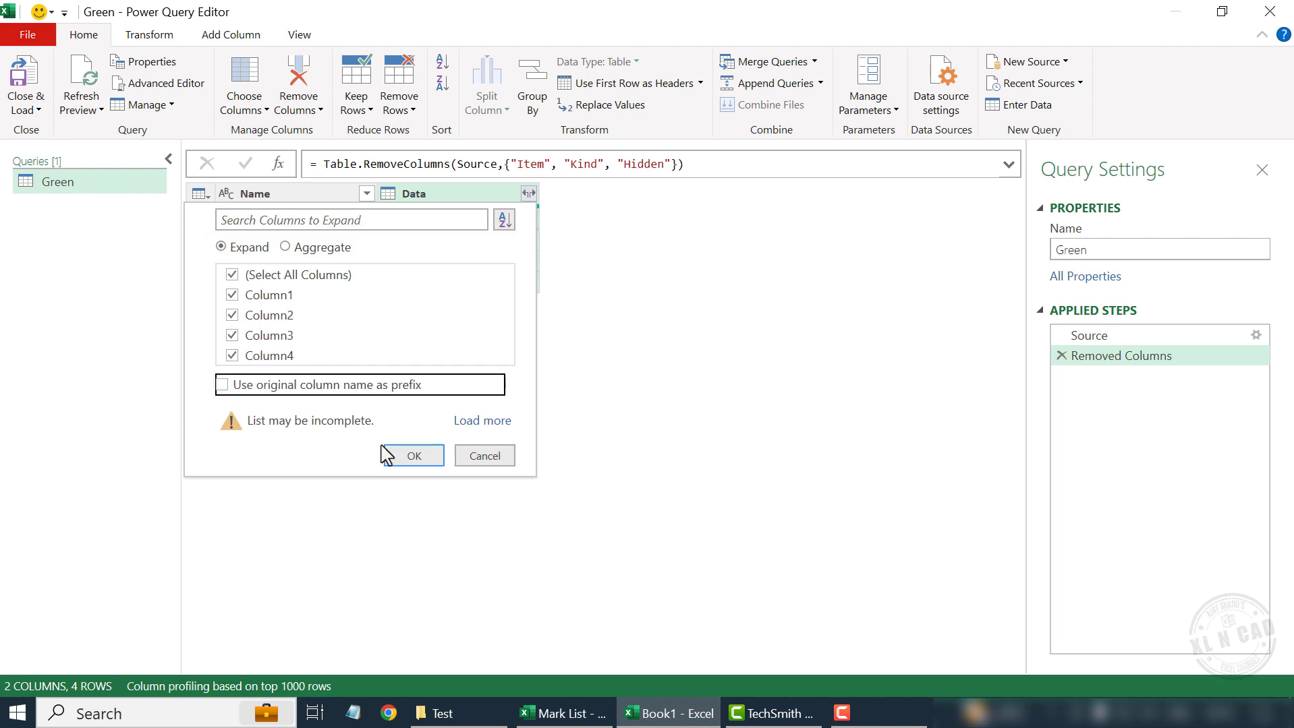
pyautogui.click(404, 458)
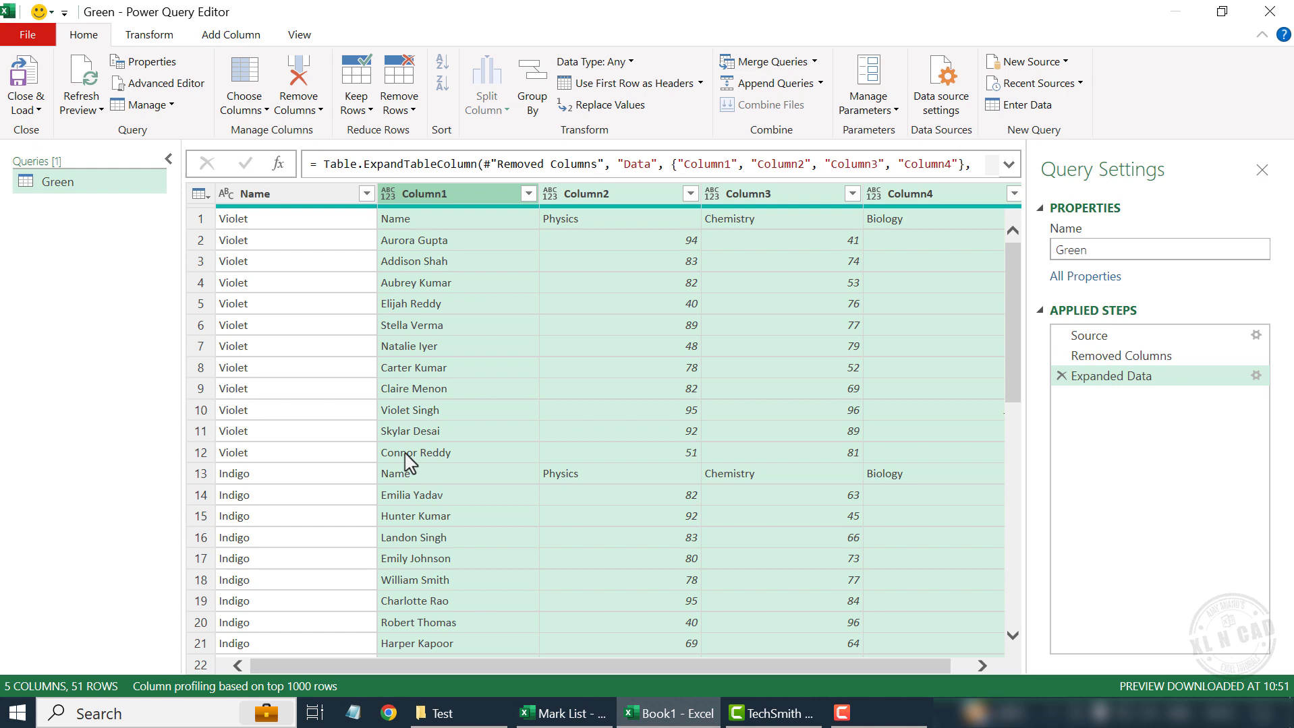
pyautogui.scroll(-5, 443, 418)
pyautogui.scroll(-5, 757, 482)
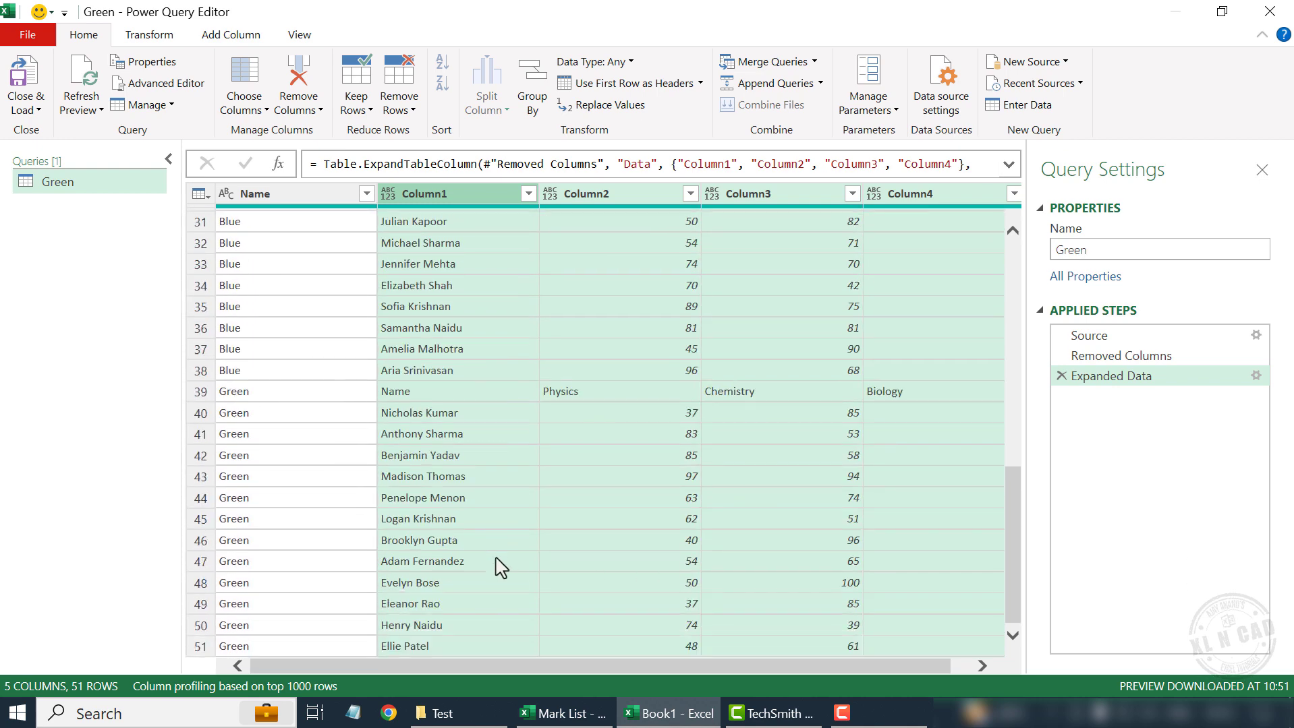
pyautogui.scroll(8, 496, 566)
pyautogui.scroll(1, 519, 499)
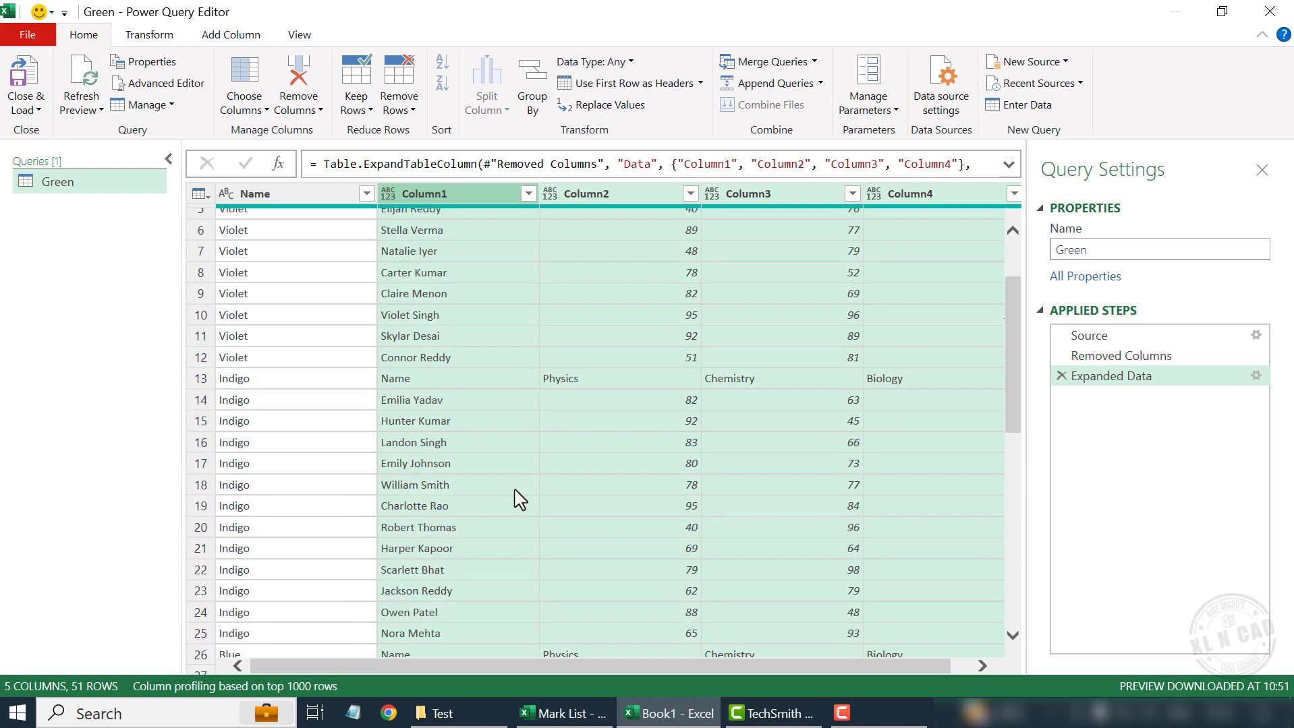
pyautogui.scroll(-2, 519, 499)
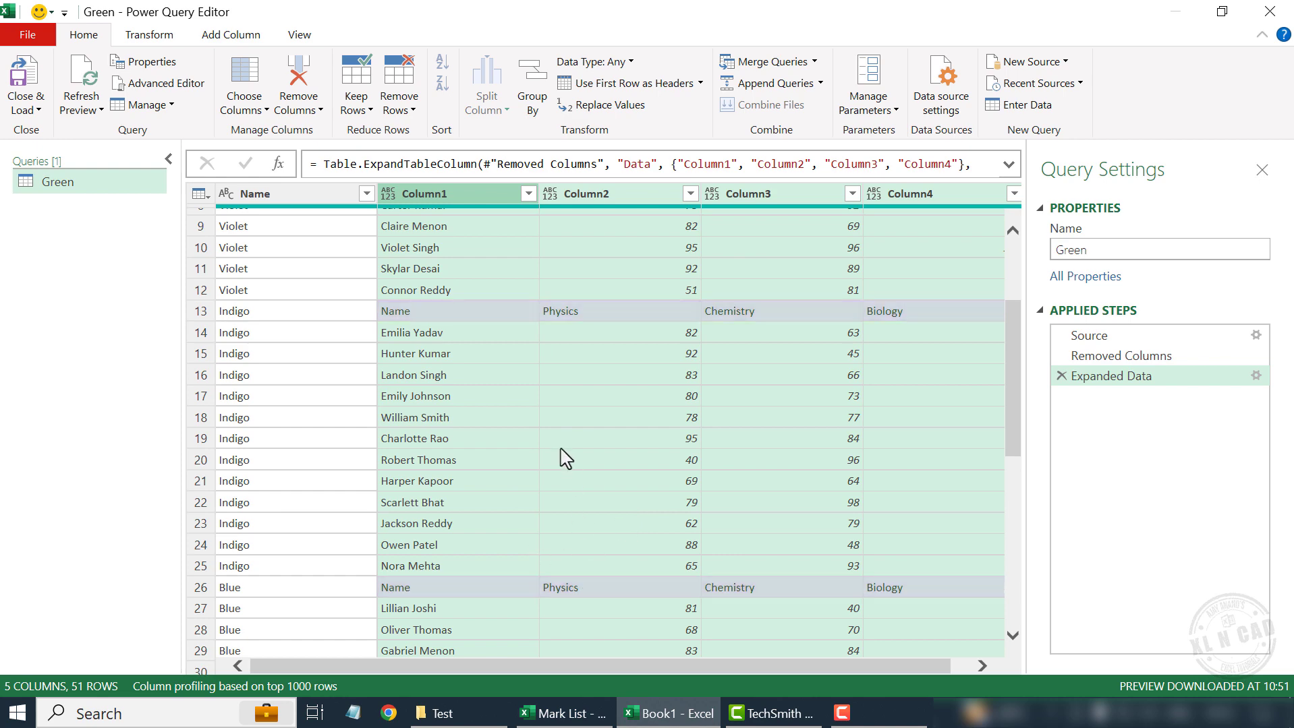
pyautogui.scroll(3, 565, 452)
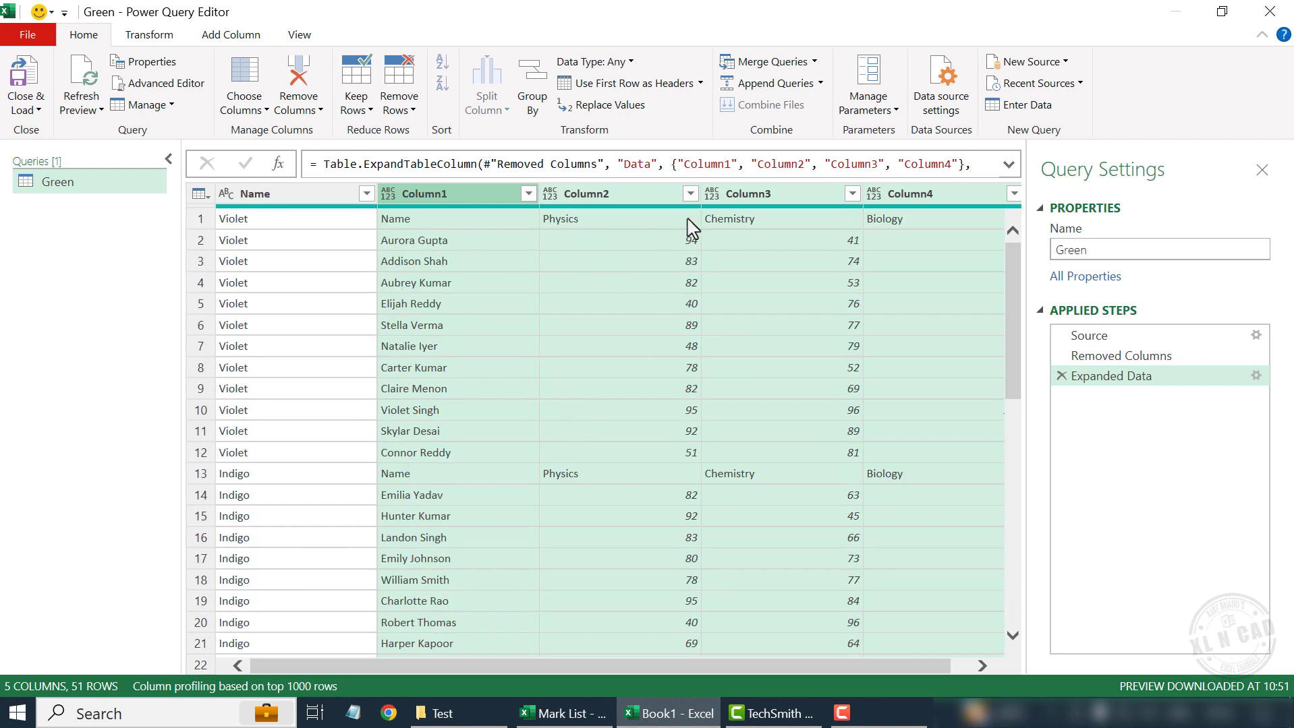
# Promote the first row to headers and filter out repeated Physics header rows, leaving 47 rows.
pyautogui.click(645, 86)
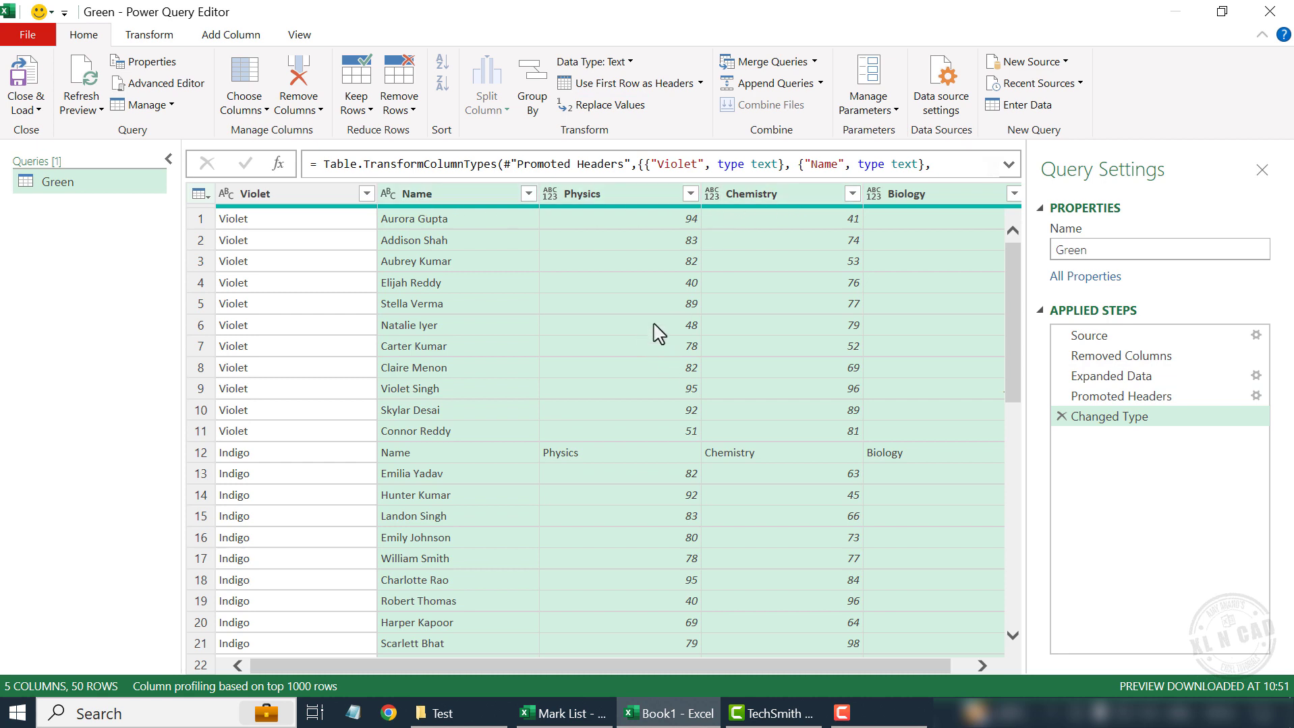
pyautogui.click(690, 194)
pyautogui.moveTo(677, 453); pyautogui.dragTo(676, 613)
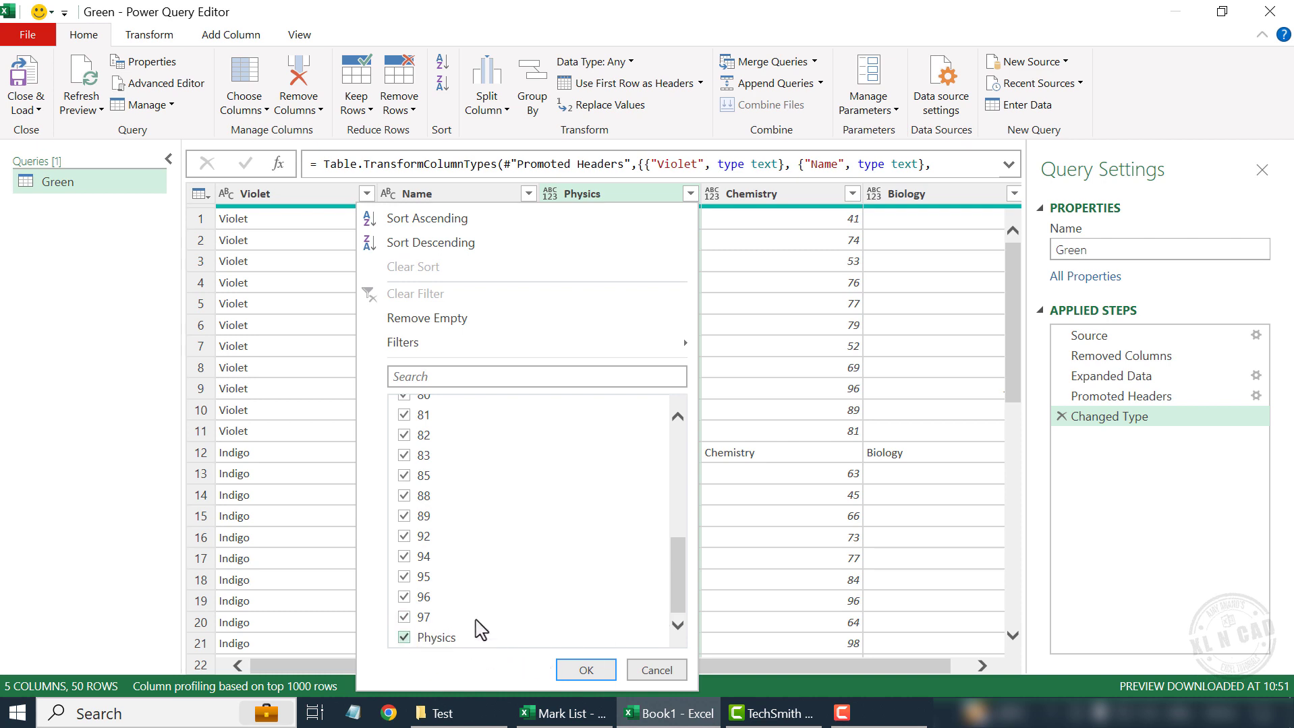
pyautogui.click(404, 637)
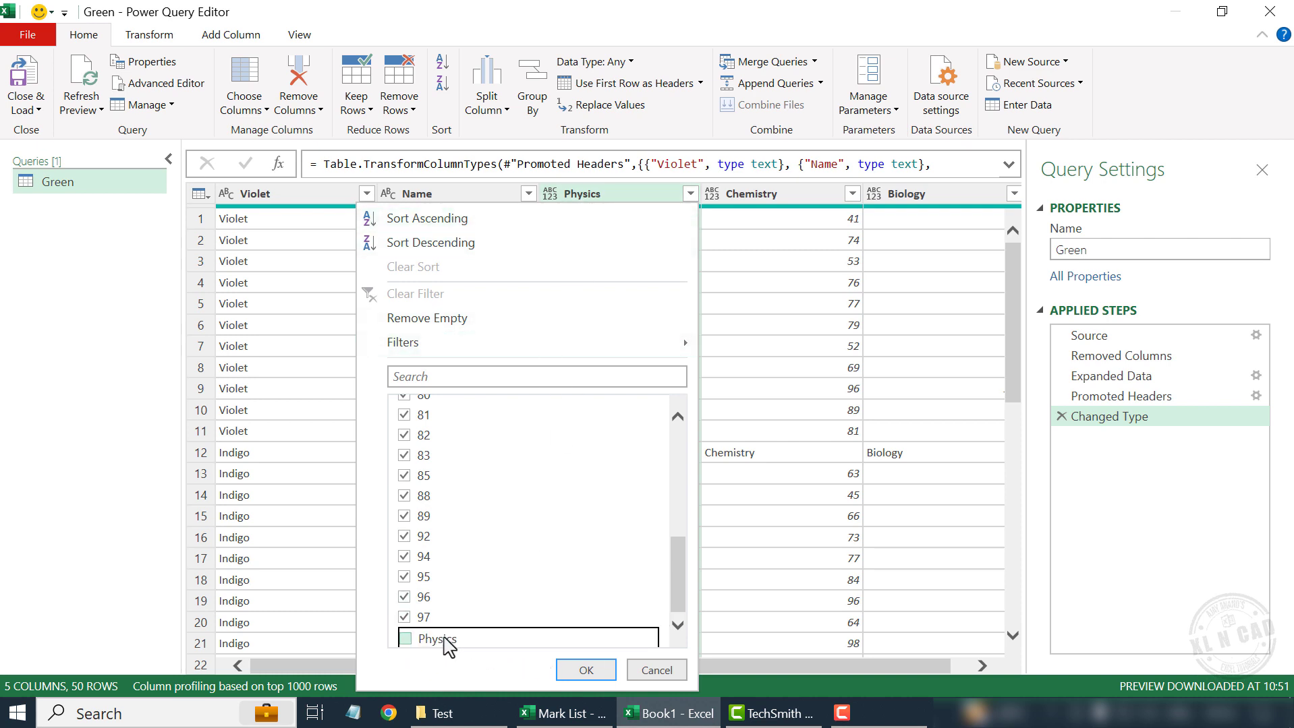
pyautogui.click(586, 670)
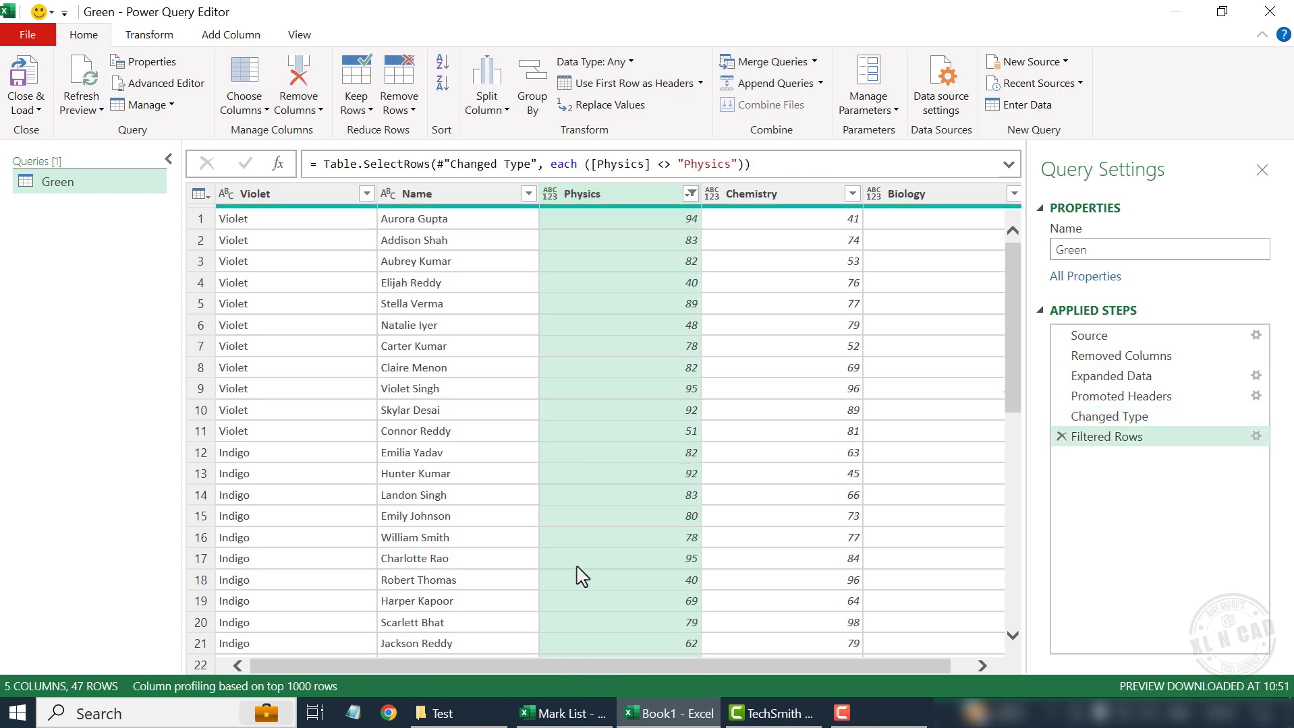
pyautogui.scroll(-8, 568, 512)
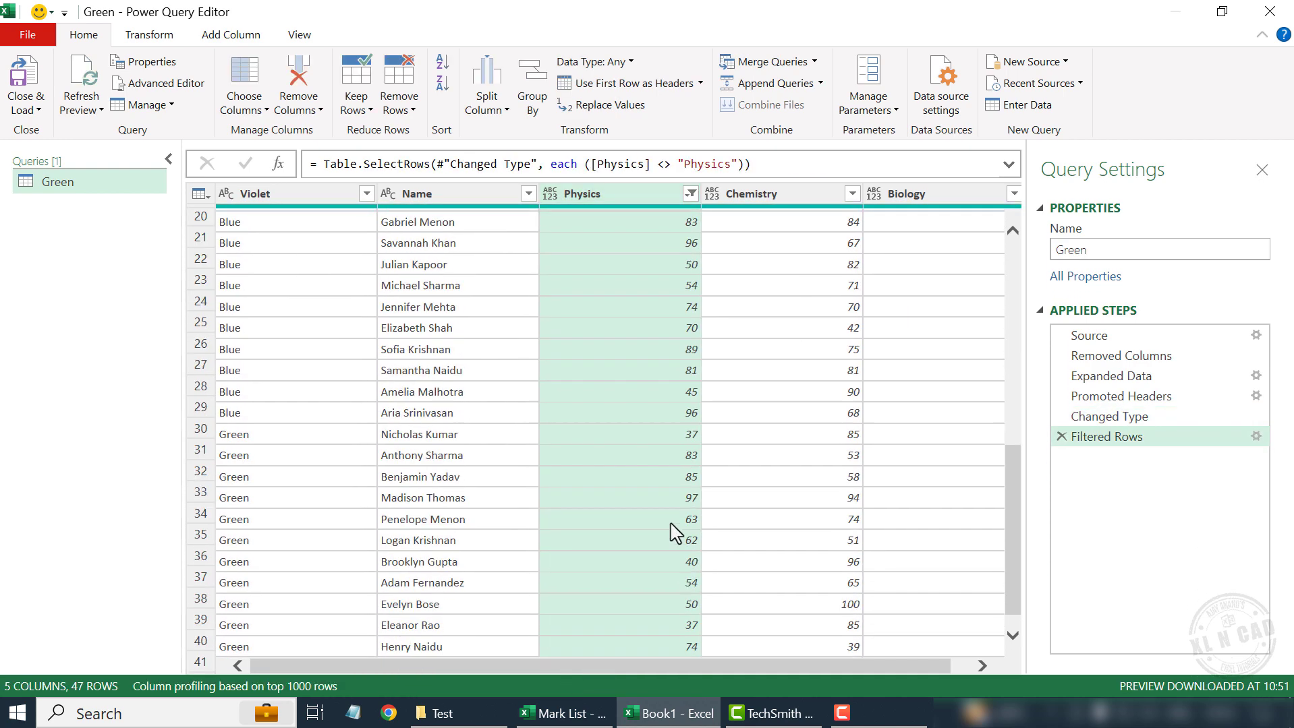
pyautogui.scroll(8, 636, 533)
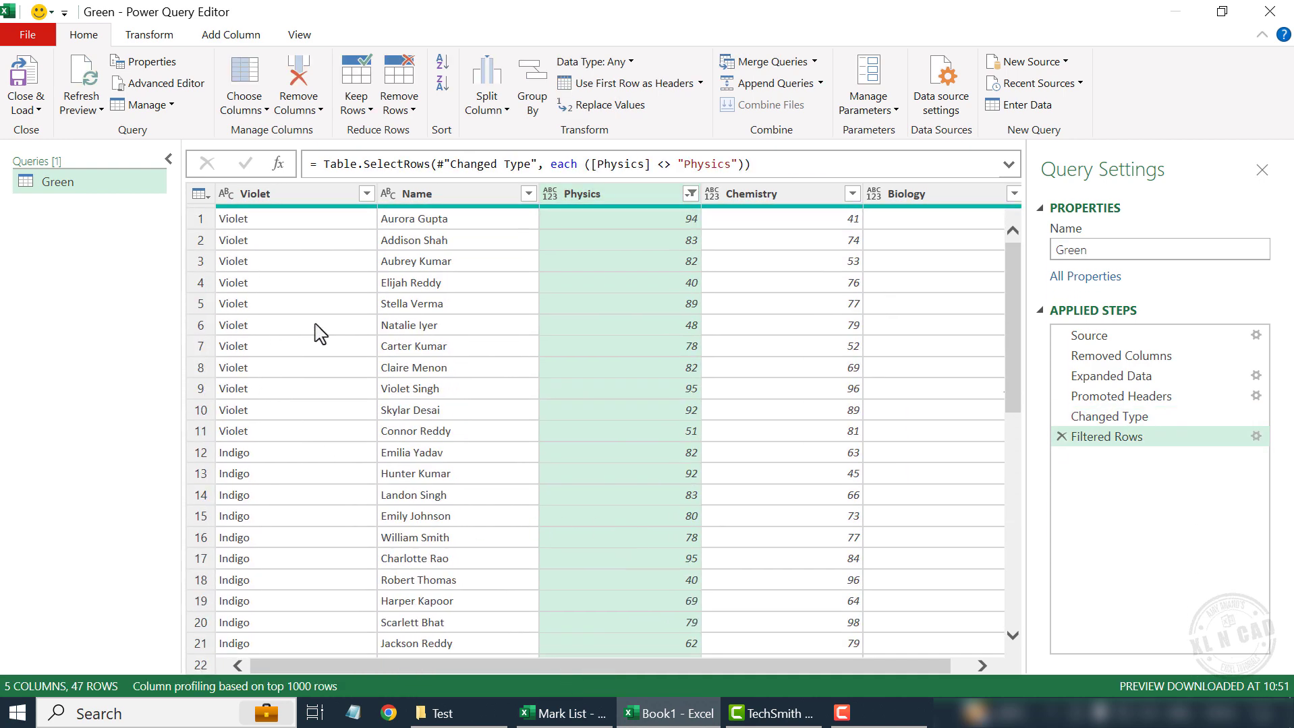
pyautogui.scroll(-9, 266, 393)
pyautogui.scroll(5, 256, 519)
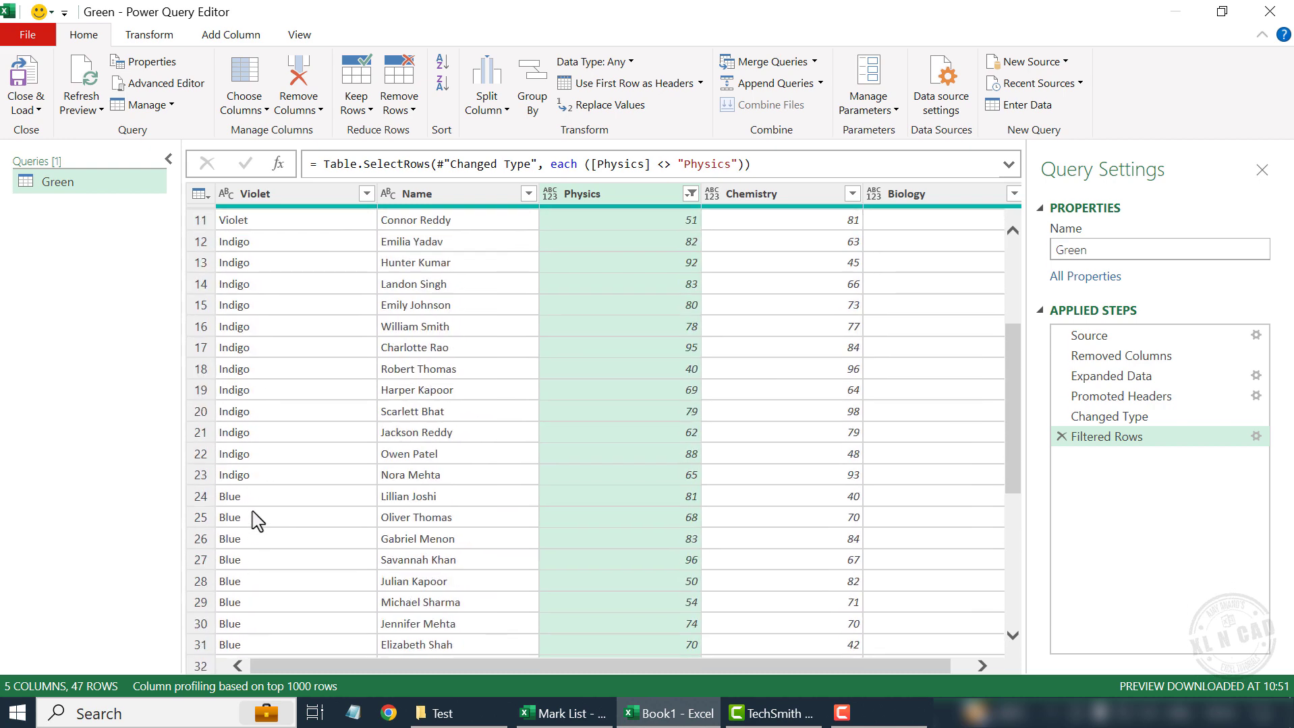
pyautogui.scroll(4, 256, 519)
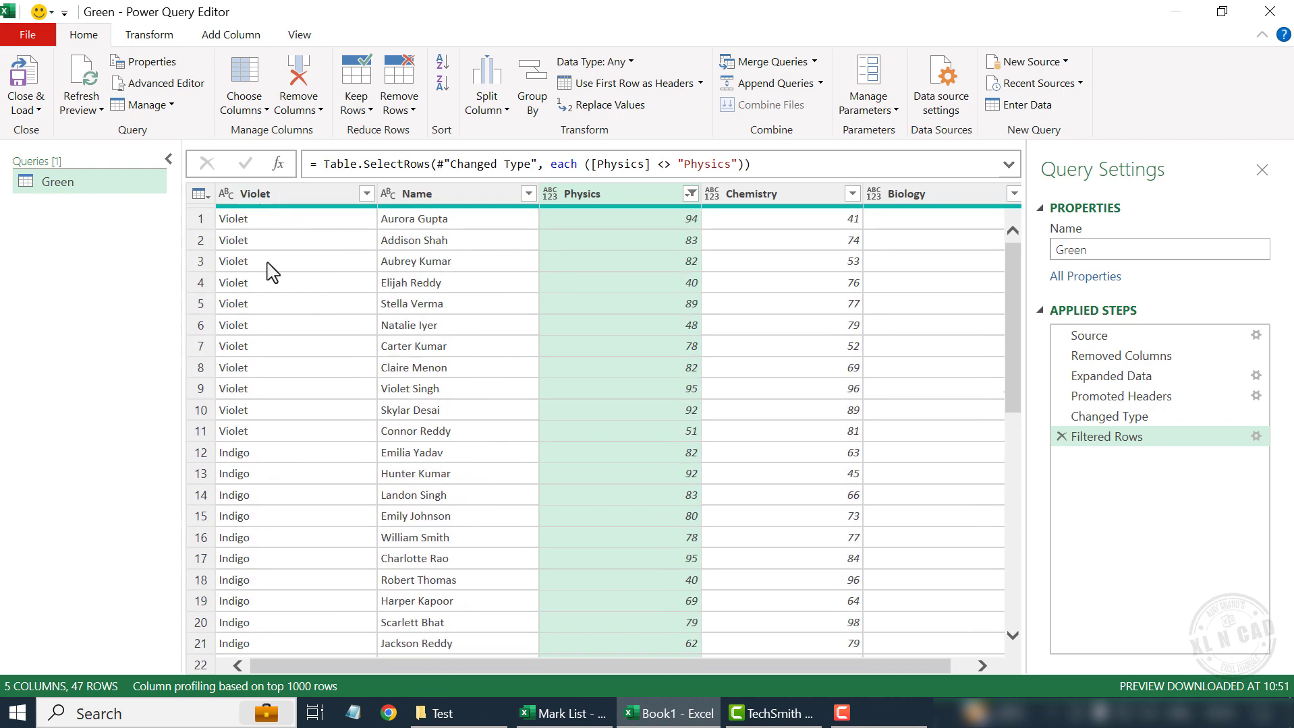
# Rename the Violet column header to Group and scroll through the 47 rows.
pyautogui.rightClick(312, 197)
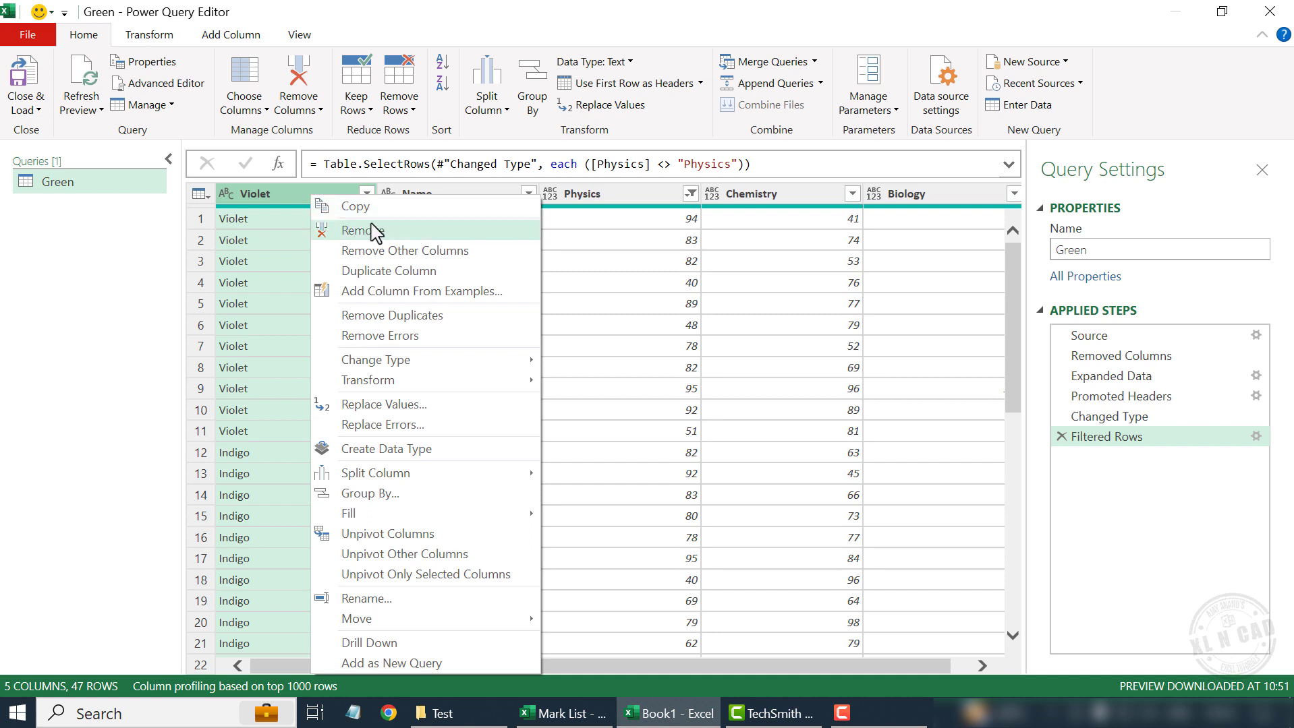
pyautogui.click(257, 393)
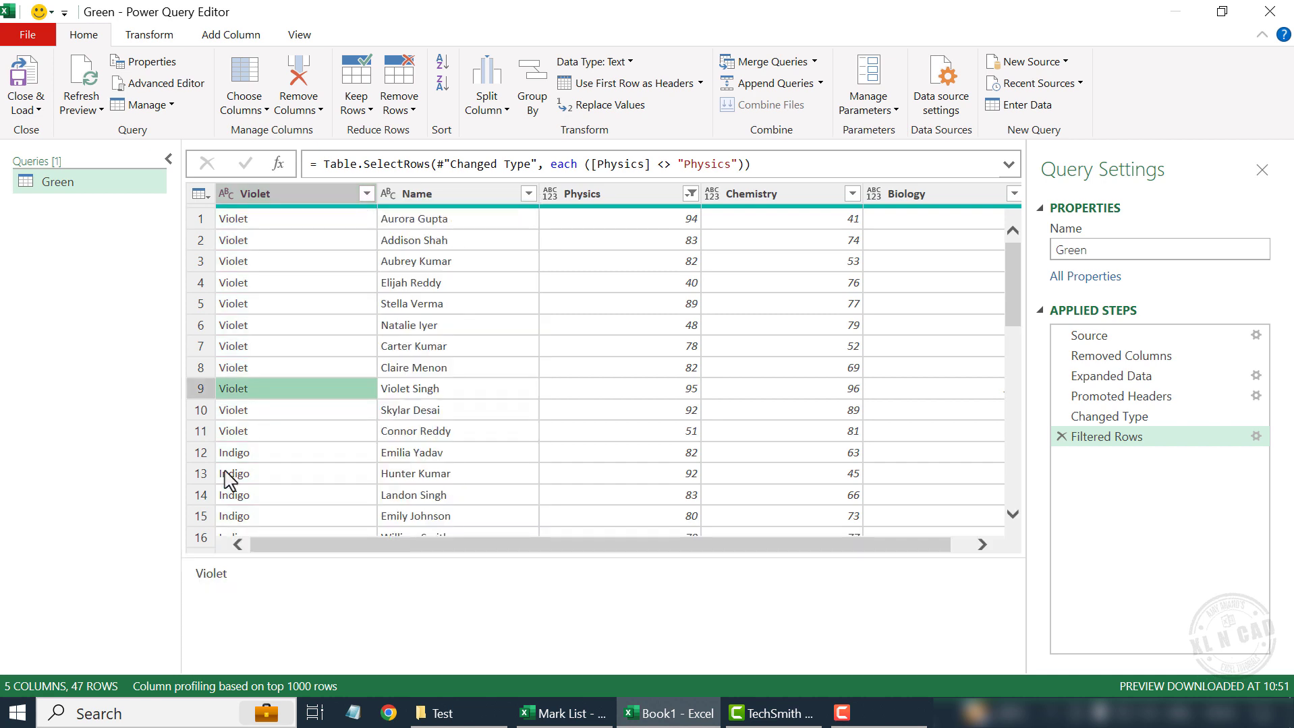
pyautogui.doubleClick(280, 195)
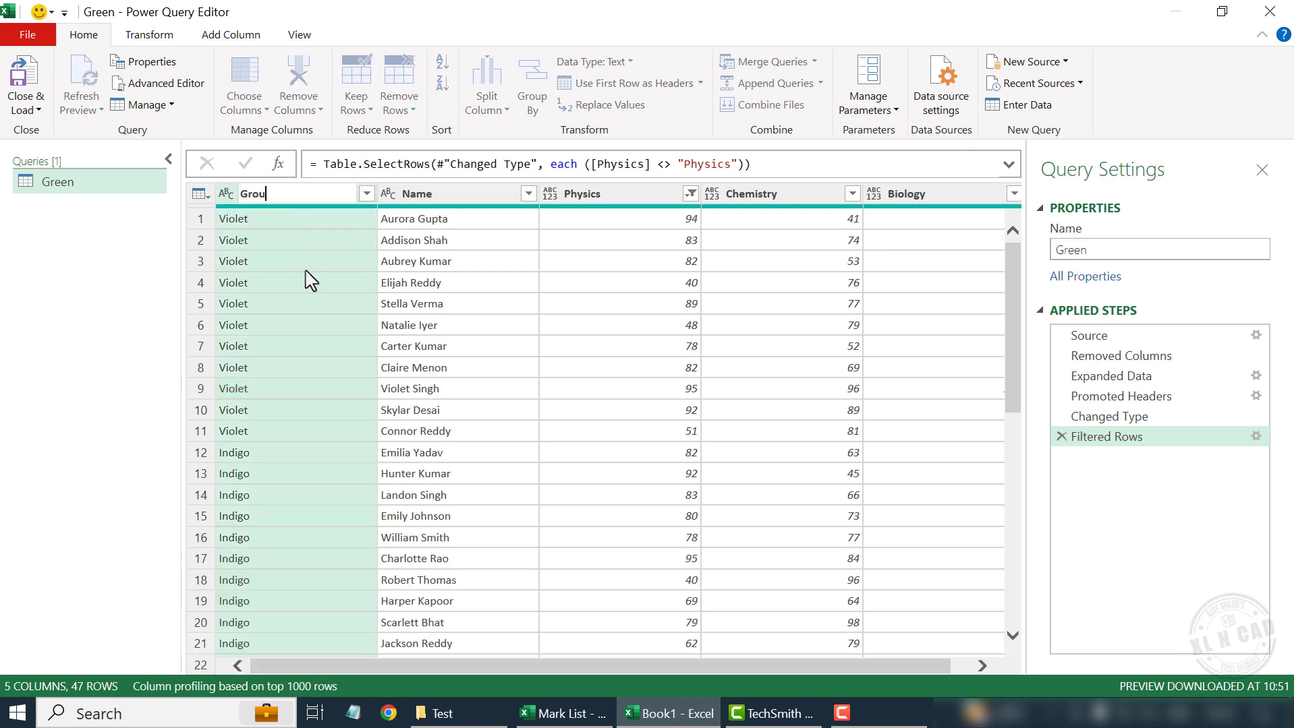
pyautogui.press('Return')
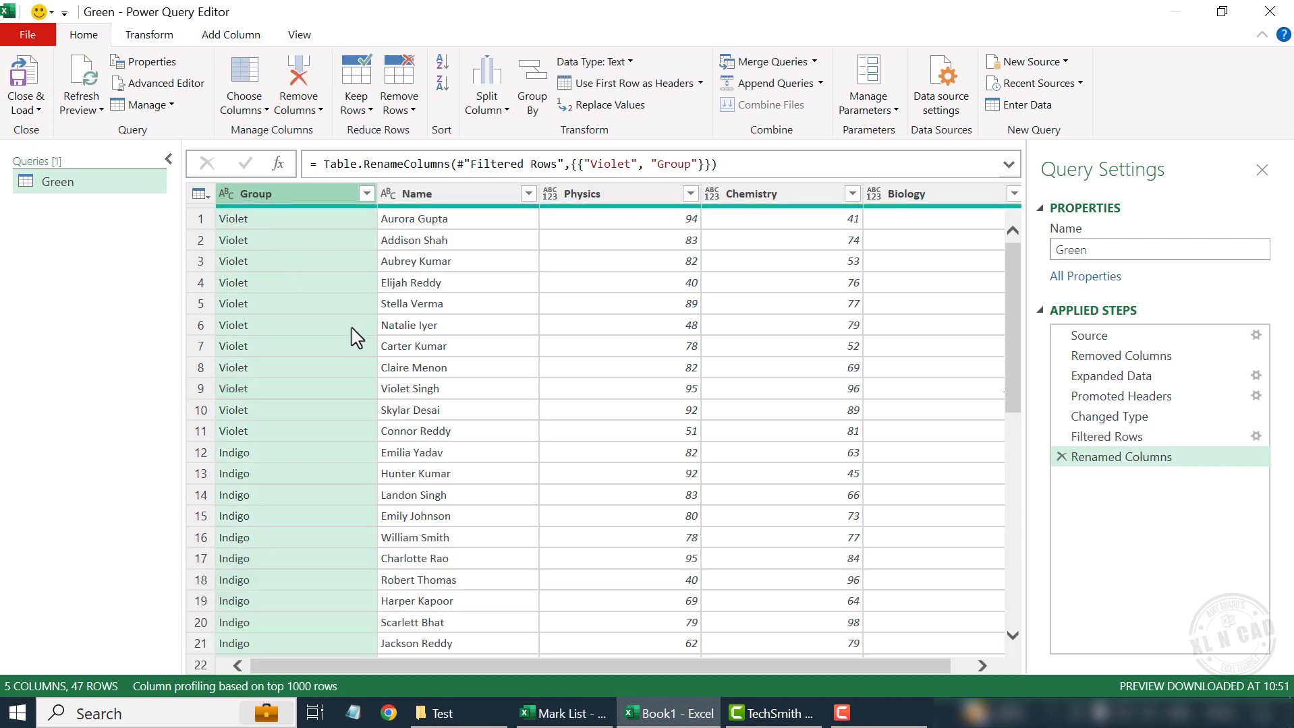
pyautogui.scroll(-8, 502, 472)
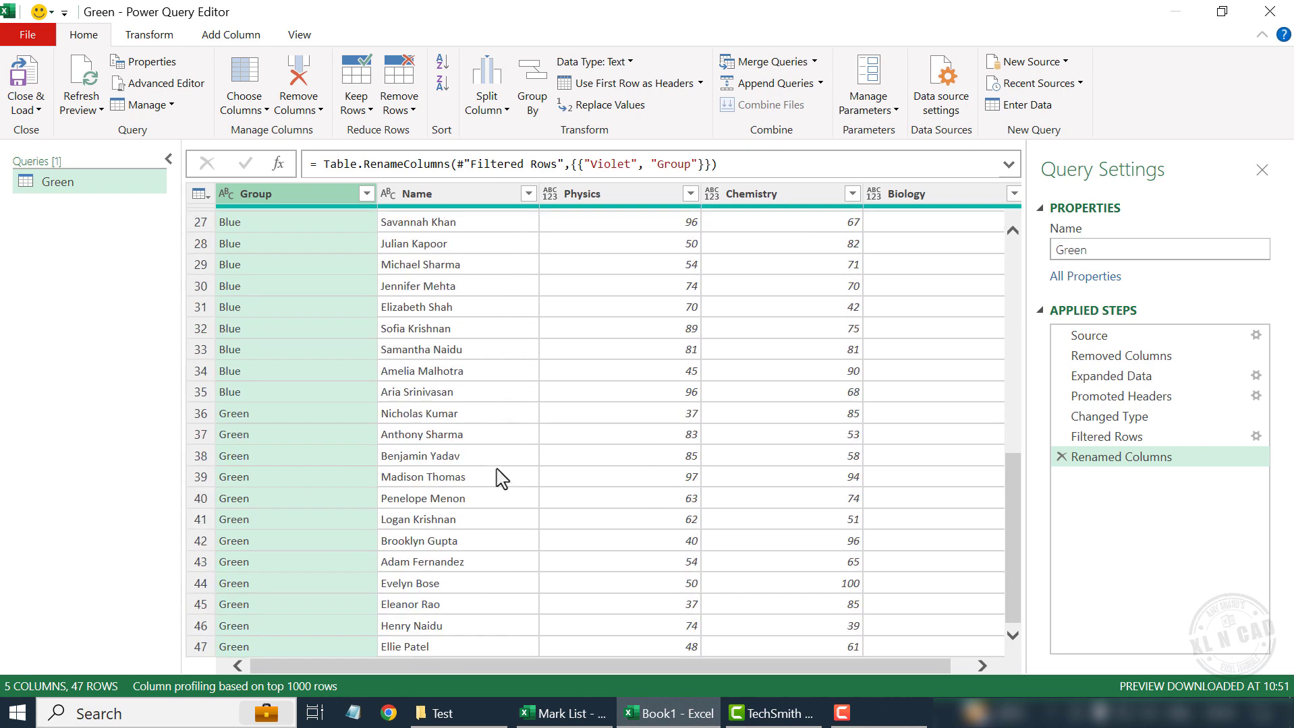
pyautogui.scroll(8, 501, 479)
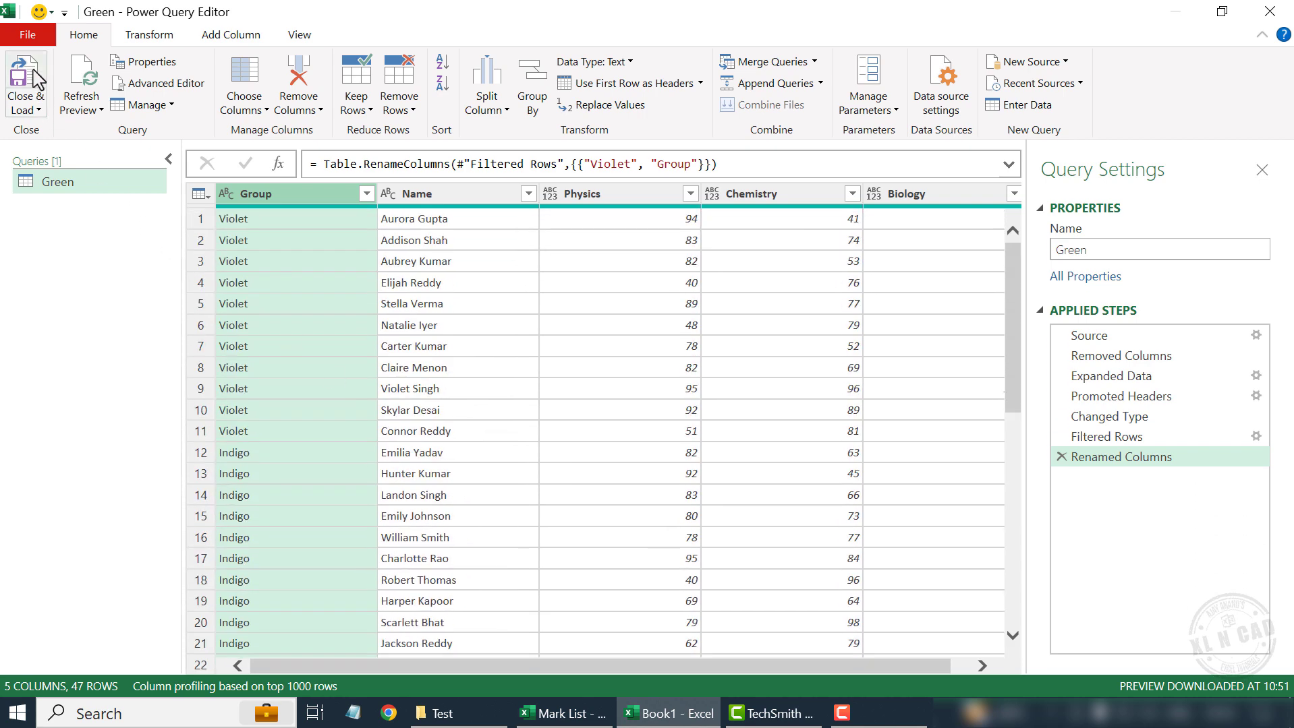
# Close & Load the Green query into Book1 as a 47-row table and review it.
pyautogui.click(26, 74)
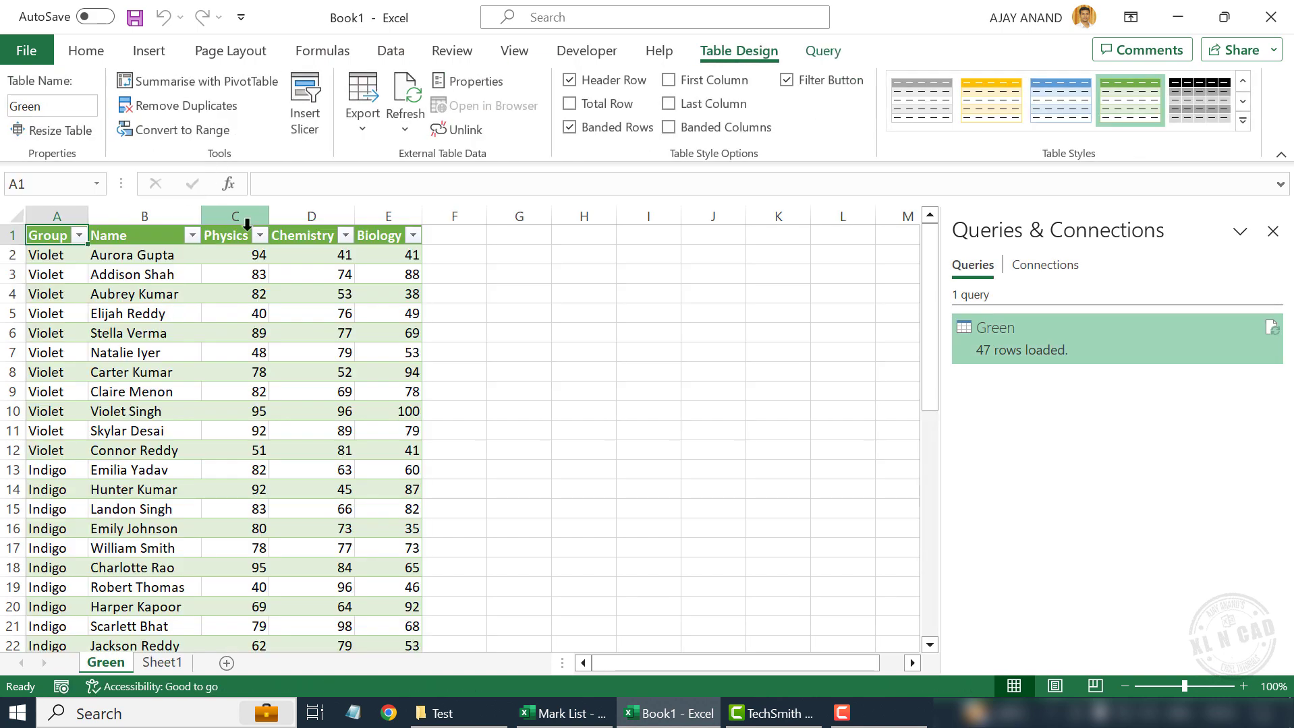
pyautogui.scroll(-11, 192, 383)
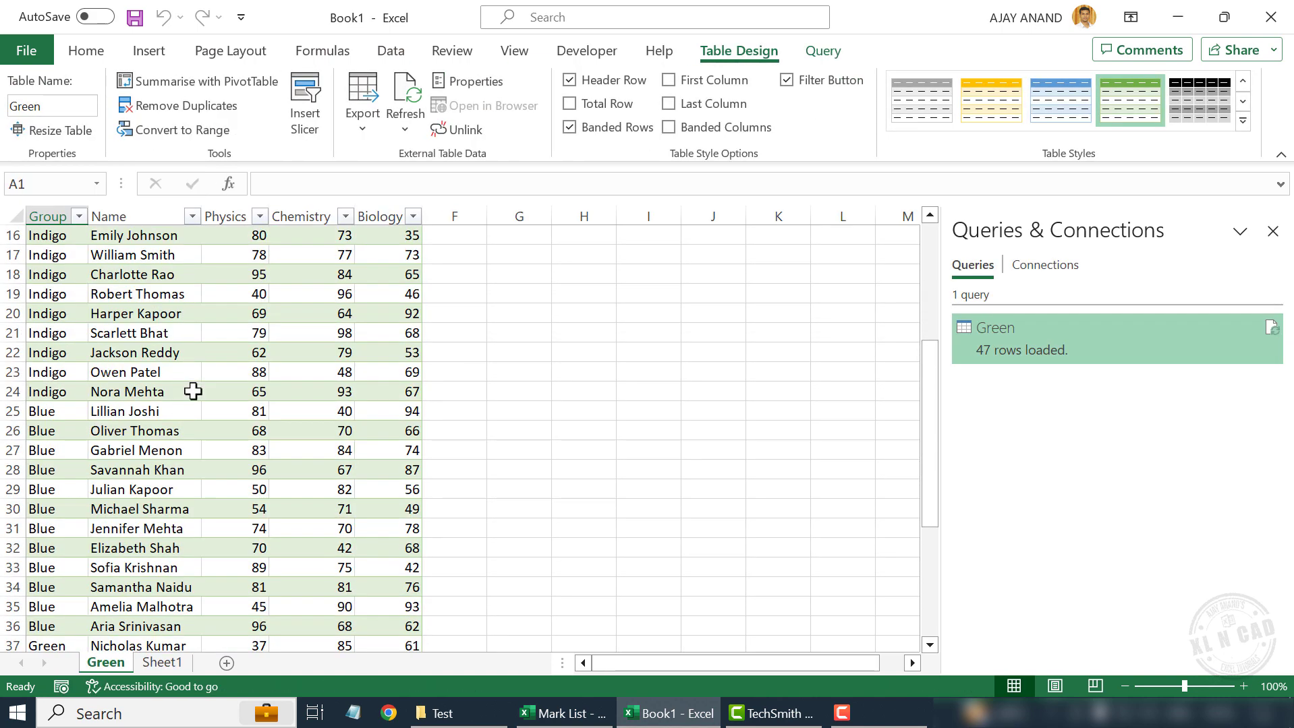
pyautogui.scroll(11, 87, 378)
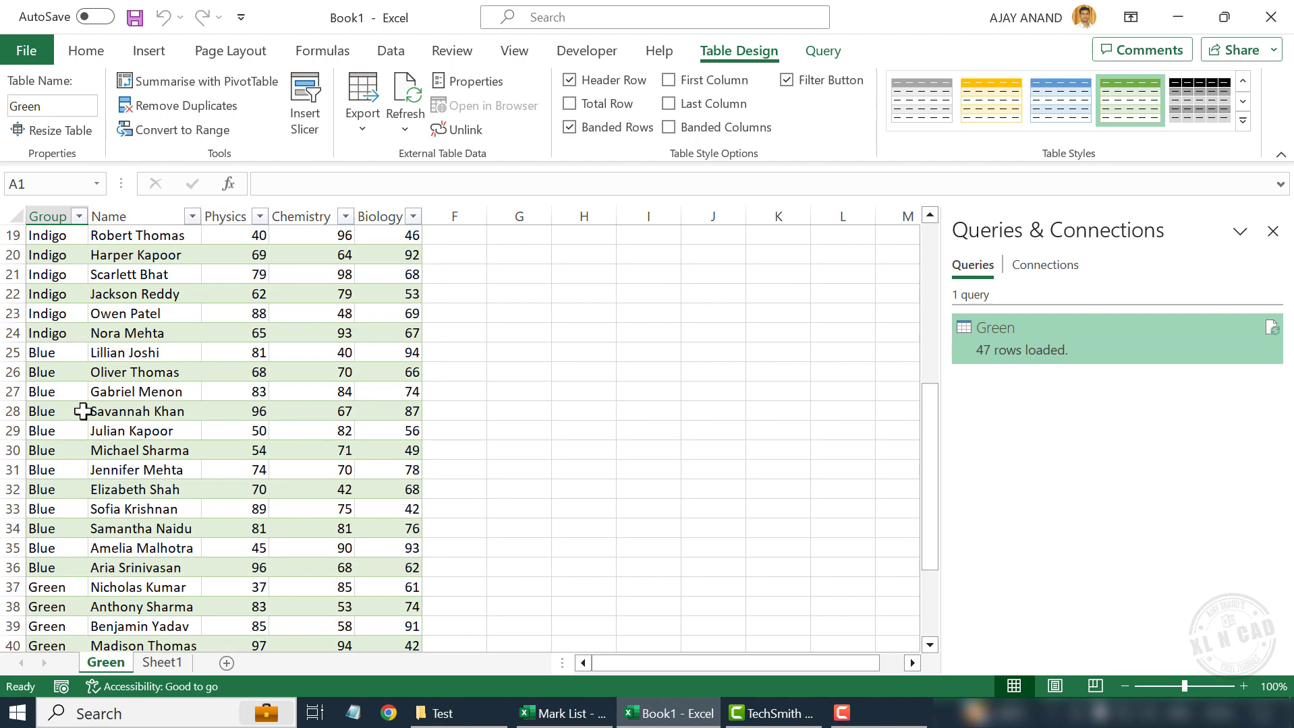
pyautogui.scroll(-1, 176, 557)
pyautogui.scroll(-2, 176, 557)
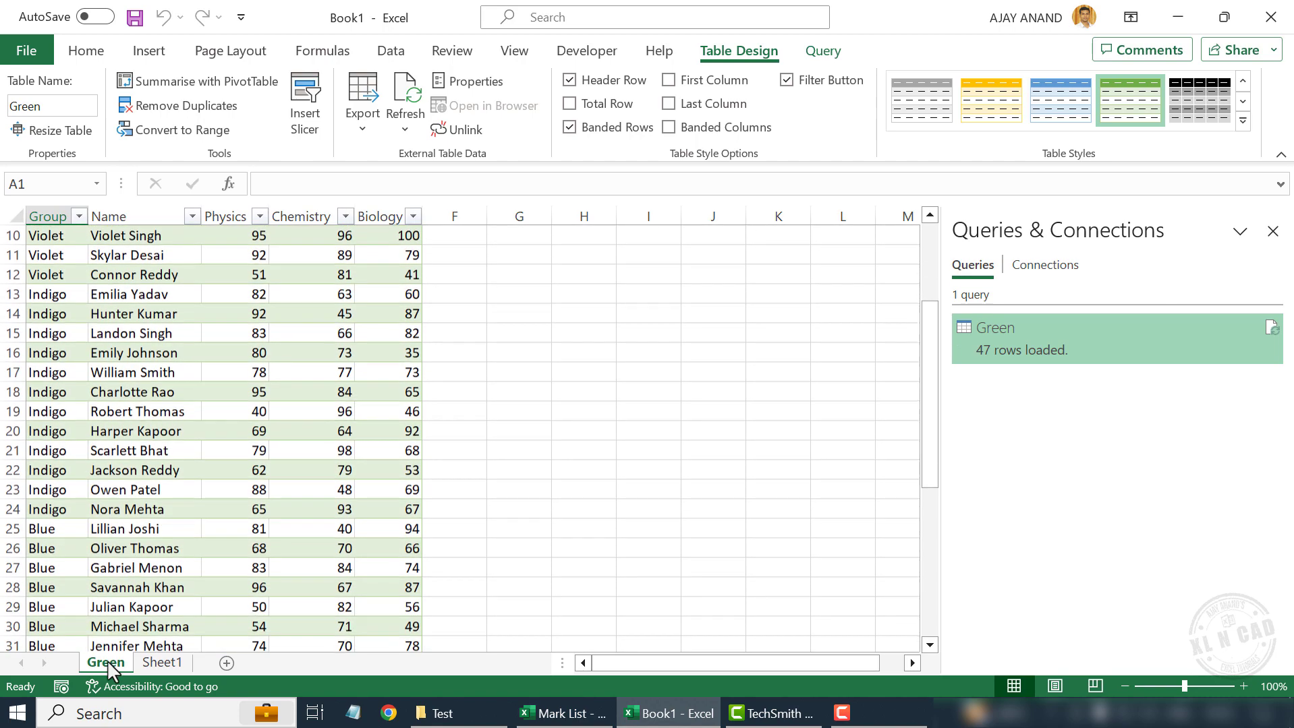
pyautogui.scroll(3, 155, 563)
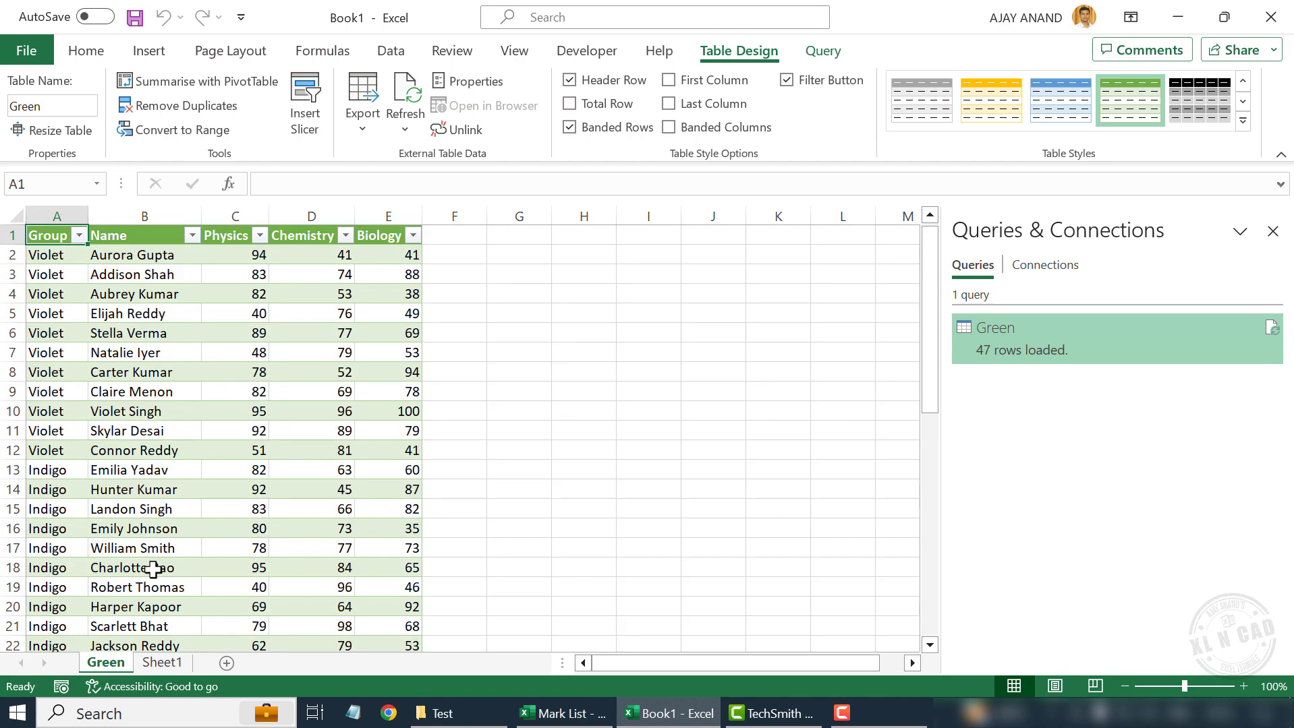
# Minimize Book1 and Mark List, then open the Additional Data workbook from the Test folder.
pyautogui.click(1178, 17)
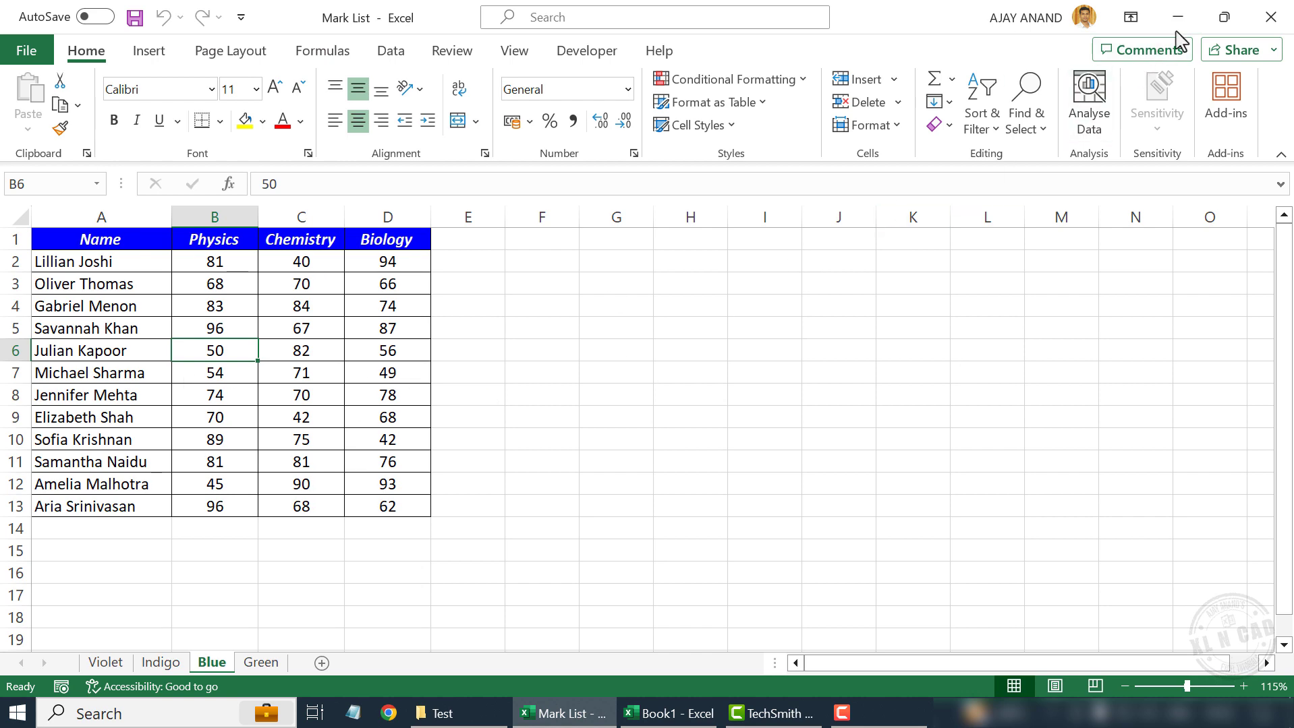
pyautogui.click(1177, 16)
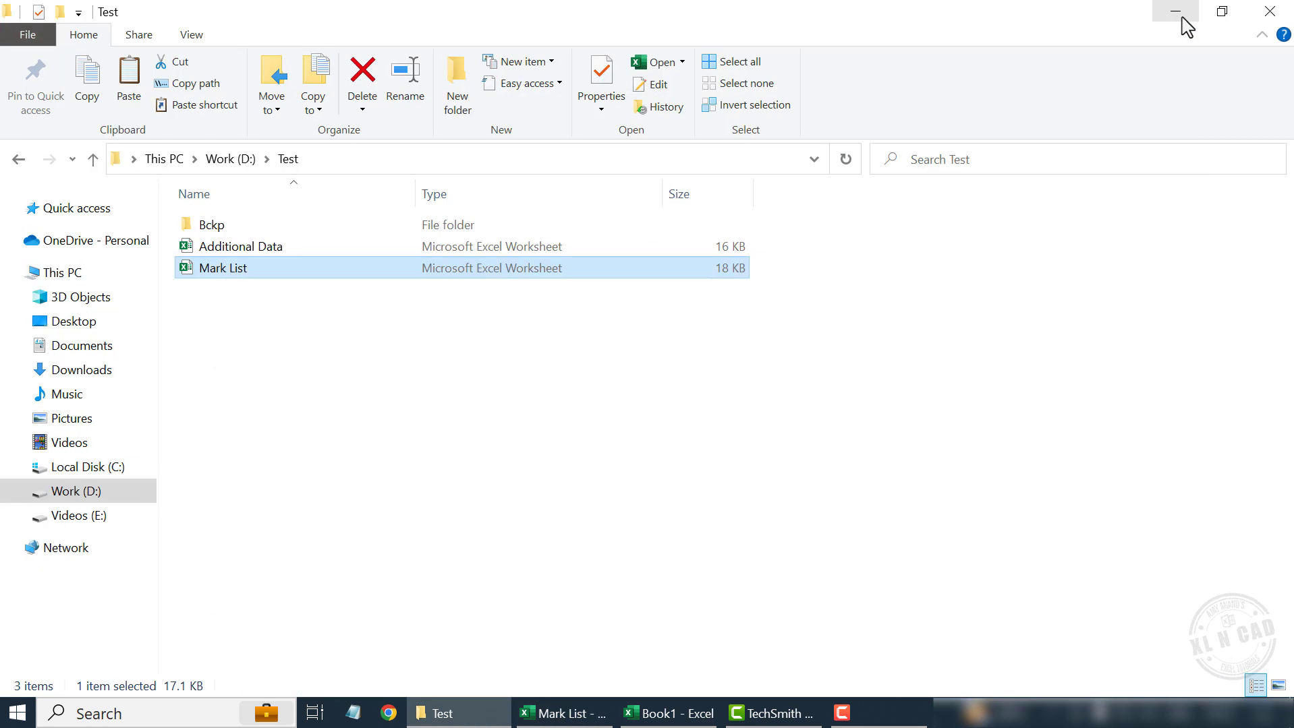
pyautogui.doubleClick(297, 256)
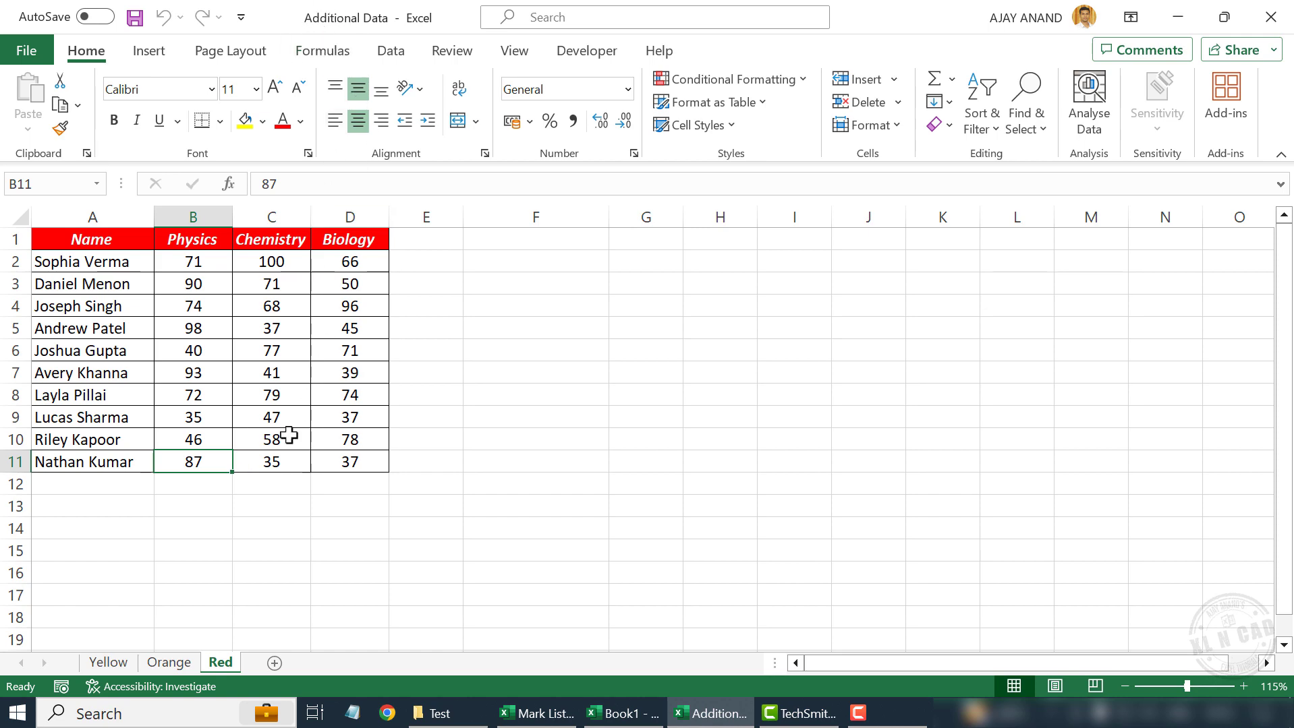
pyautogui.click(107, 663)
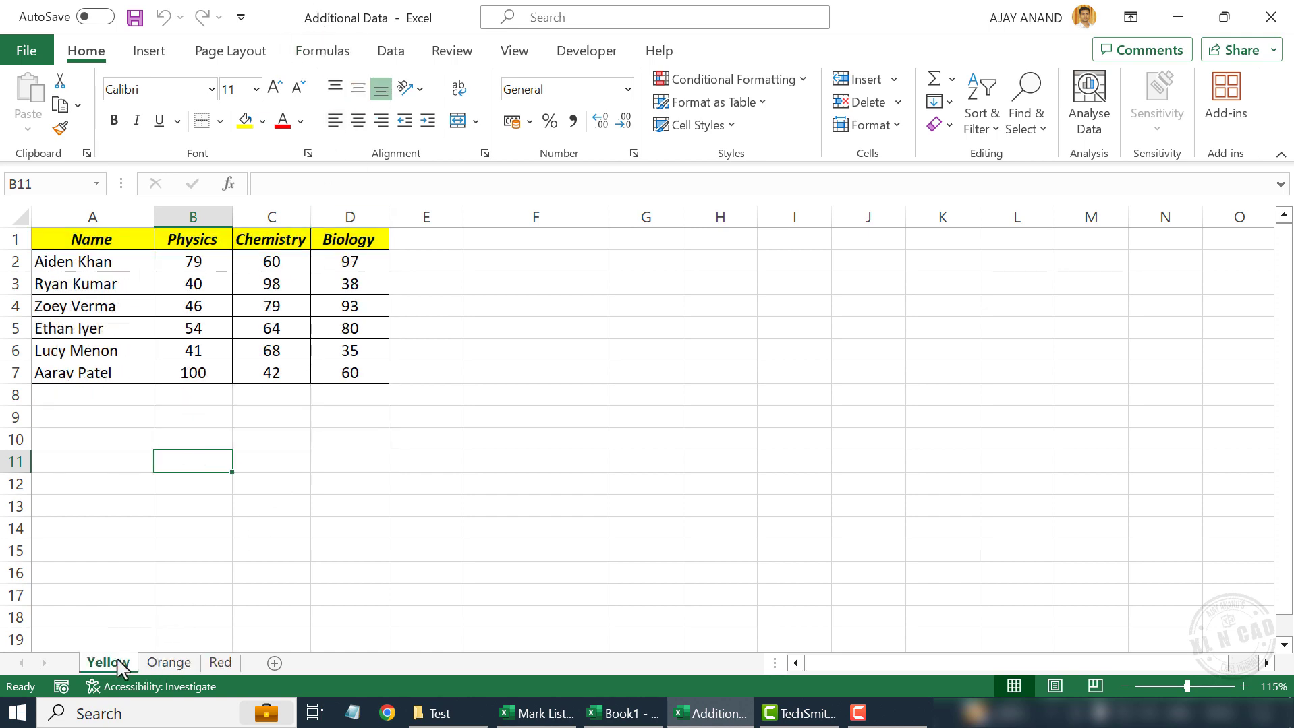
pyautogui.click(168, 663)
pyautogui.click(220, 663)
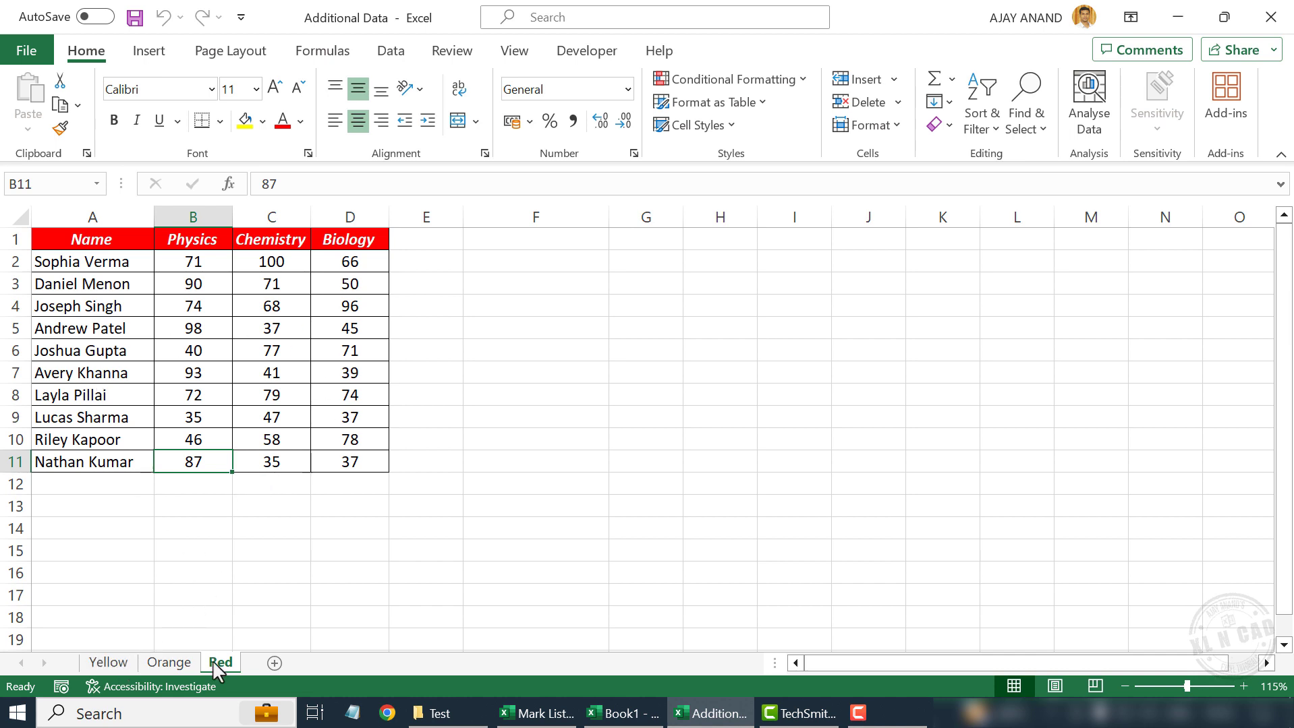
pyautogui.click(111, 663)
# Copy the grouped Yellow, Orange and Red sheets to the end of Mark List.xlsx.
pyautogui.keyDown('shift'); pyautogui.click(220, 663); pyautogui.keyUp('shift')
pyautogui.rightClick(220, 663)
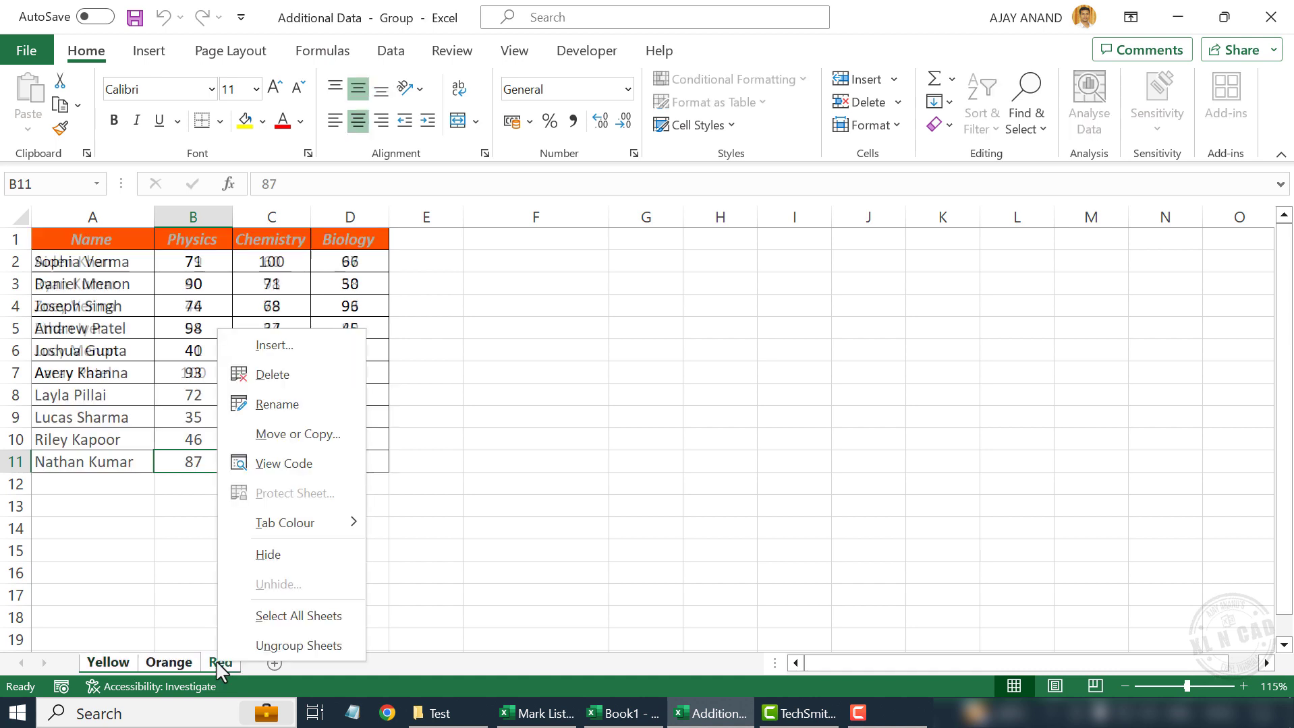
pyautogui.click(333, 438)
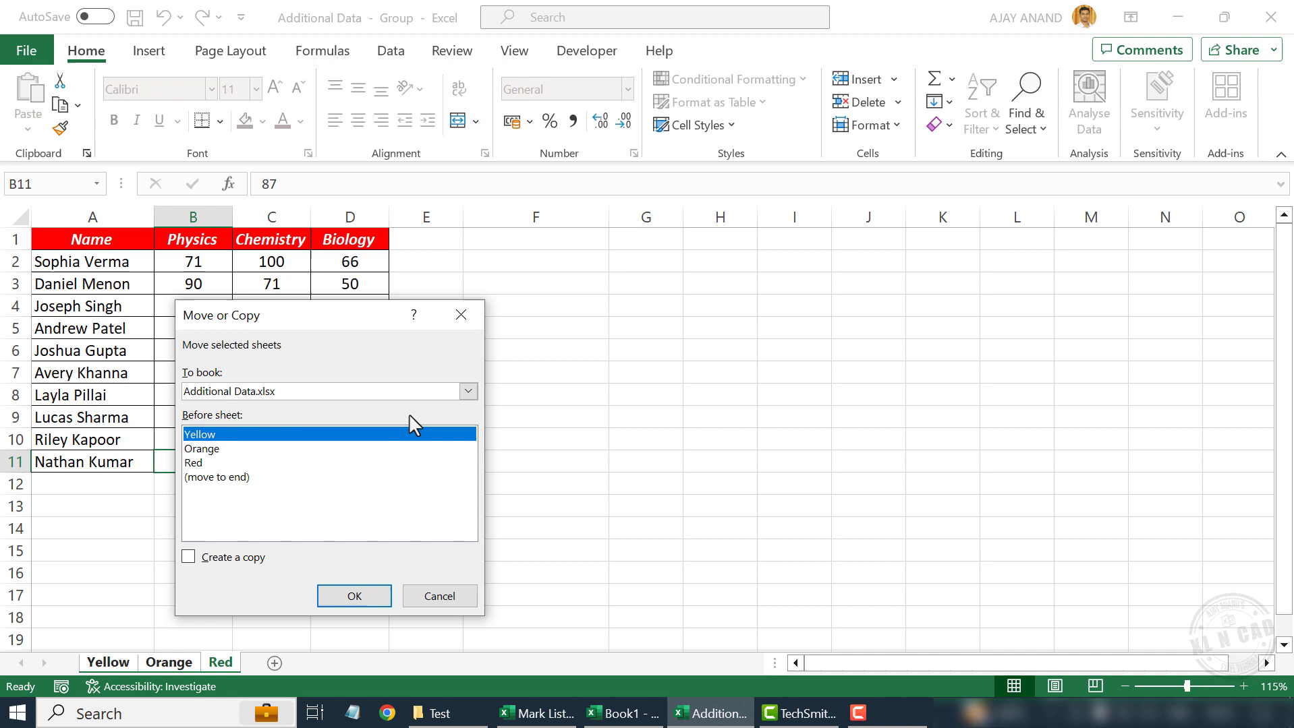
pyautogui.click(468, 391)
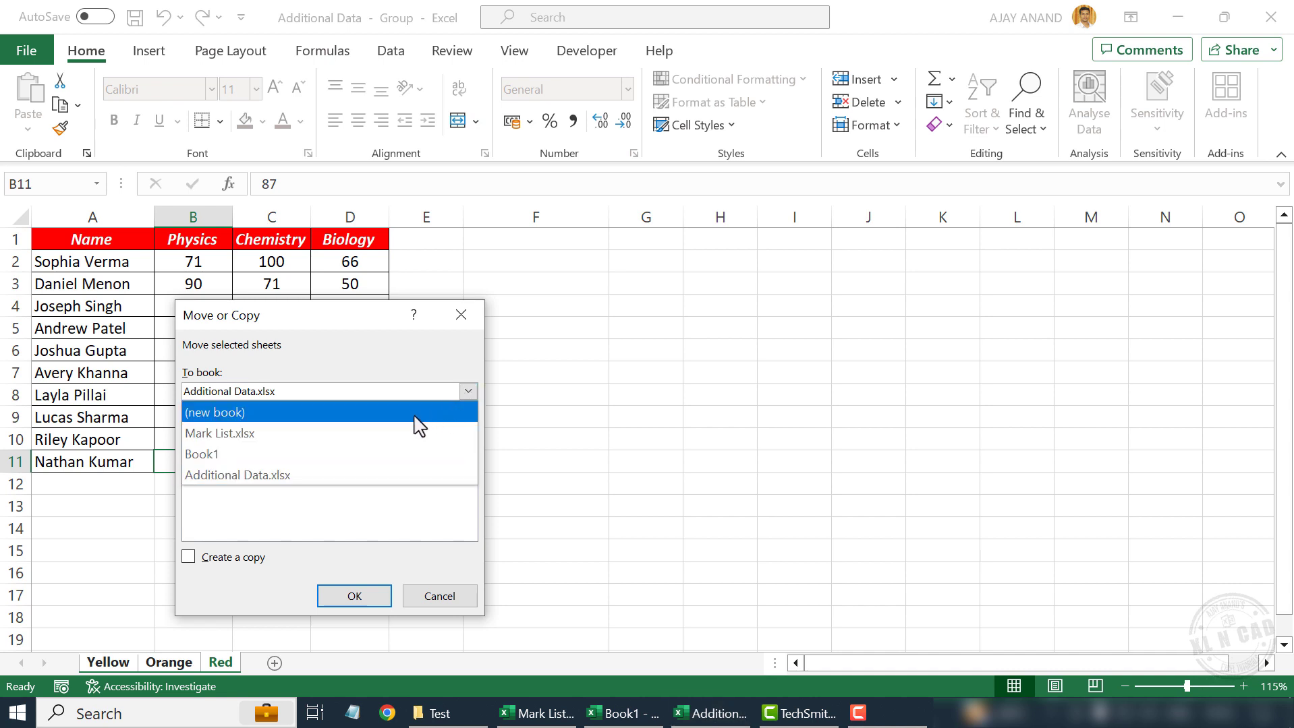
pyautogui.click(303, 433)
pyautogui.click(261, 492)
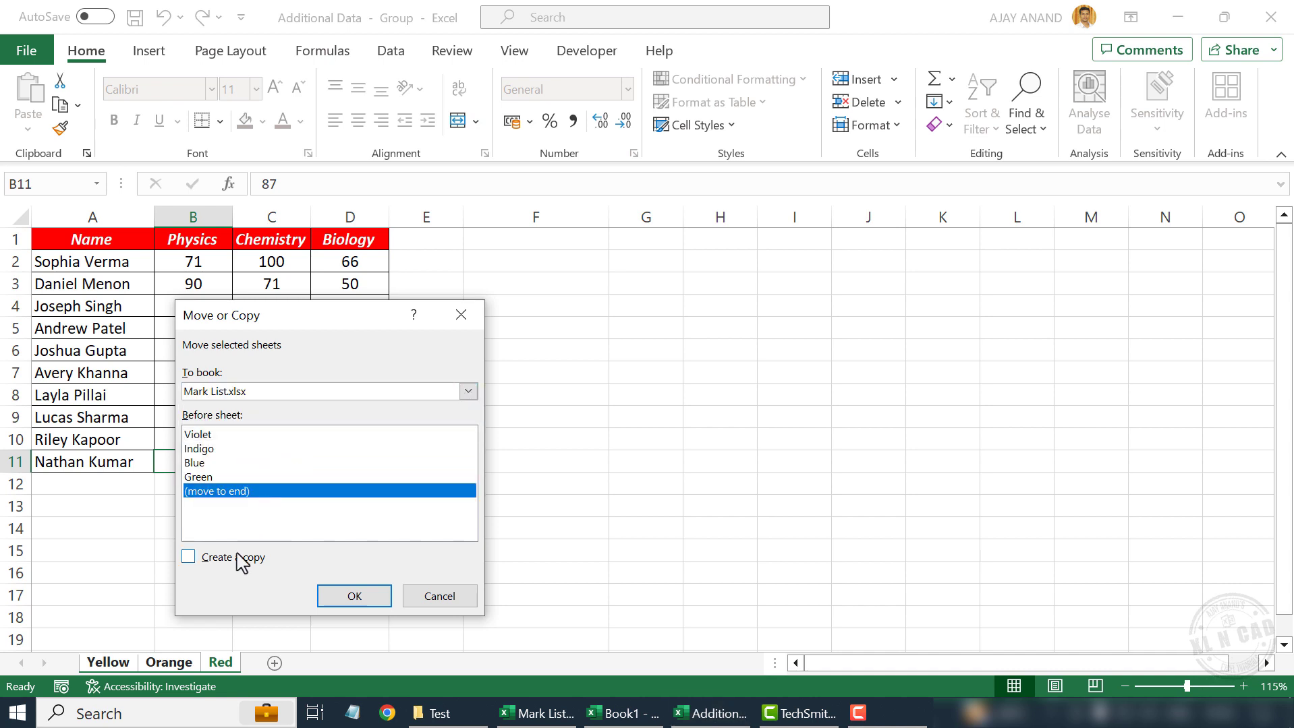
pyautogui.click(189, 557)
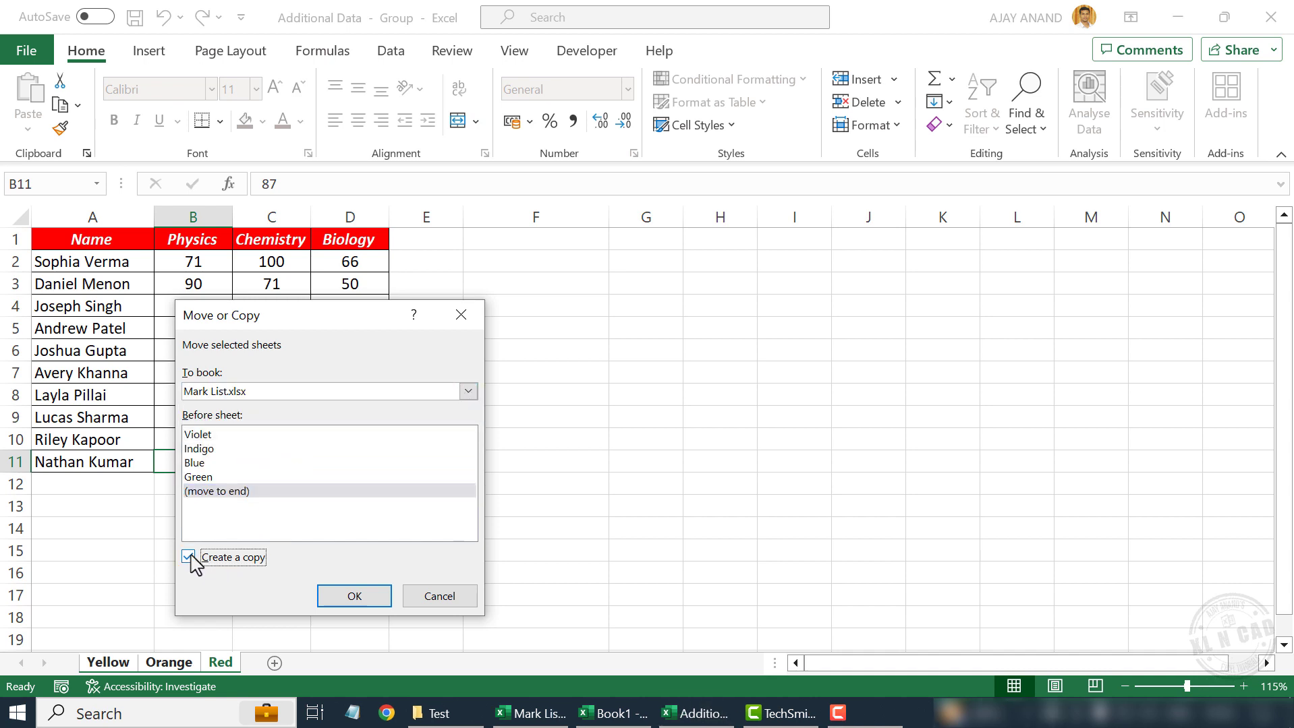
pyautogui.click(344, 598)
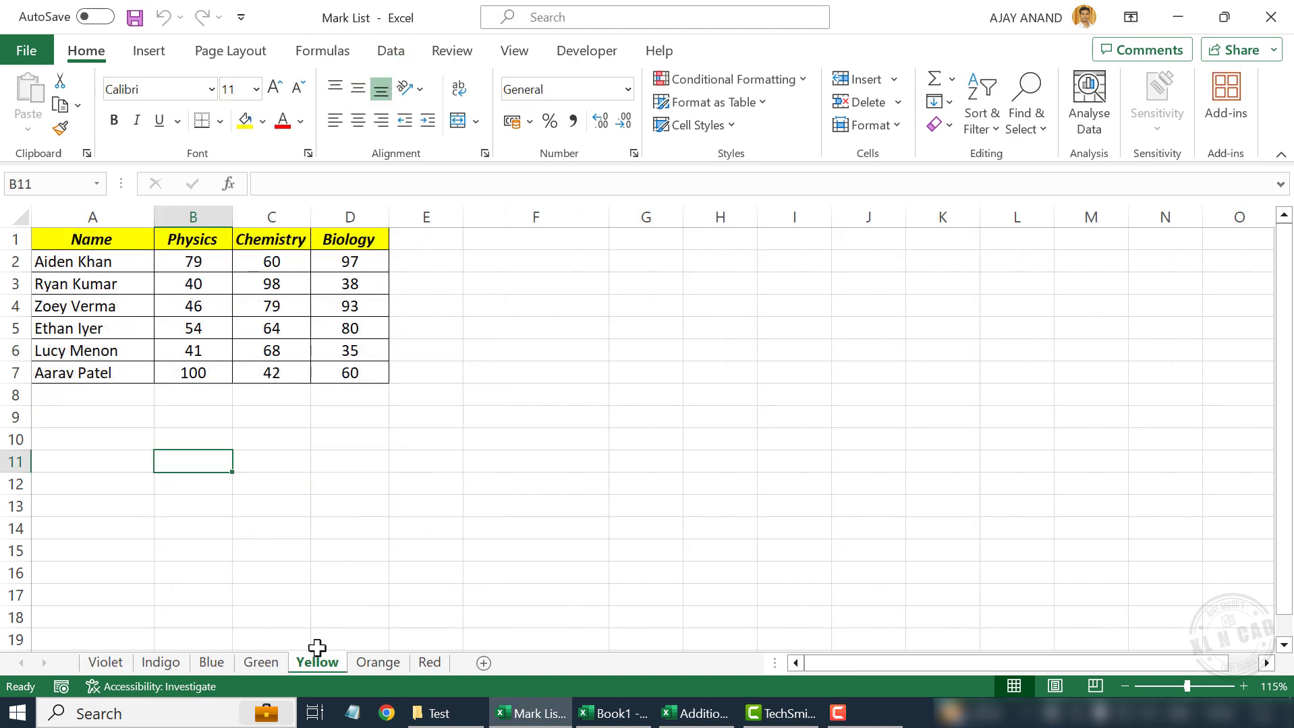
# Check the copied Orange and Red sheets in Mark List, then minimize it.
pyautogui.click(382, 665)
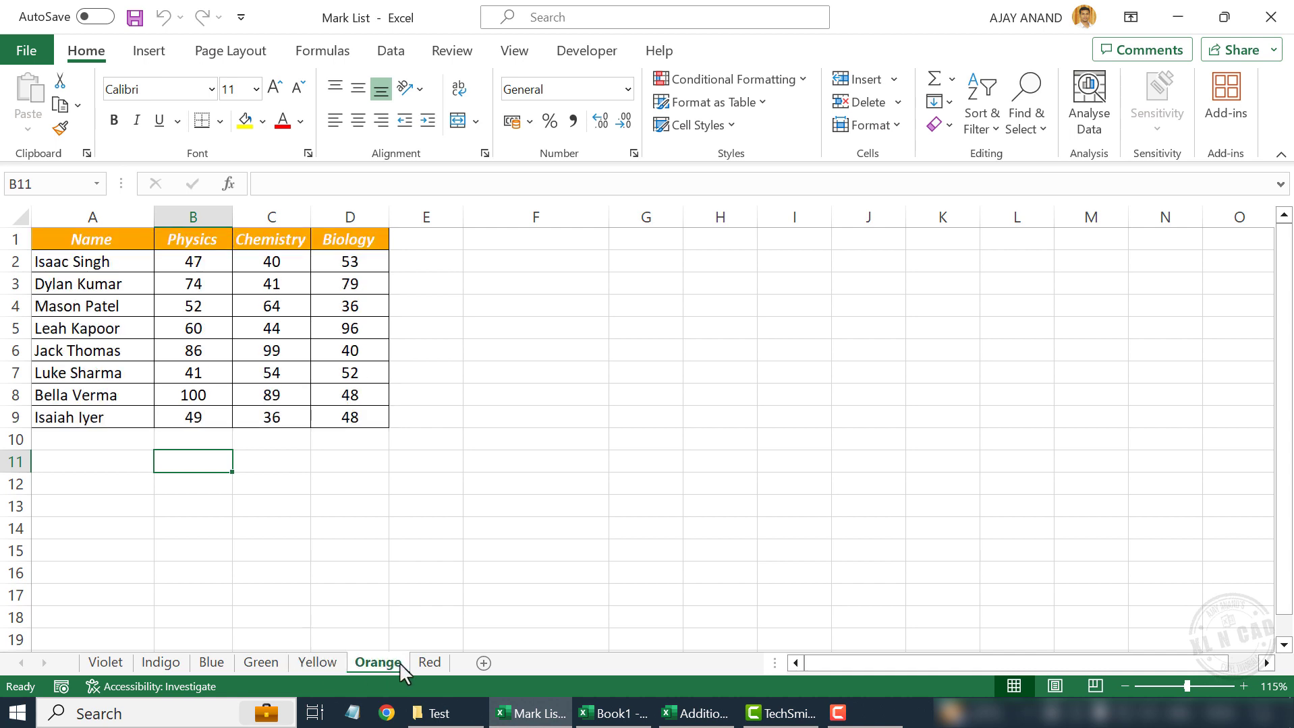
pyautogui.click(412, 664)
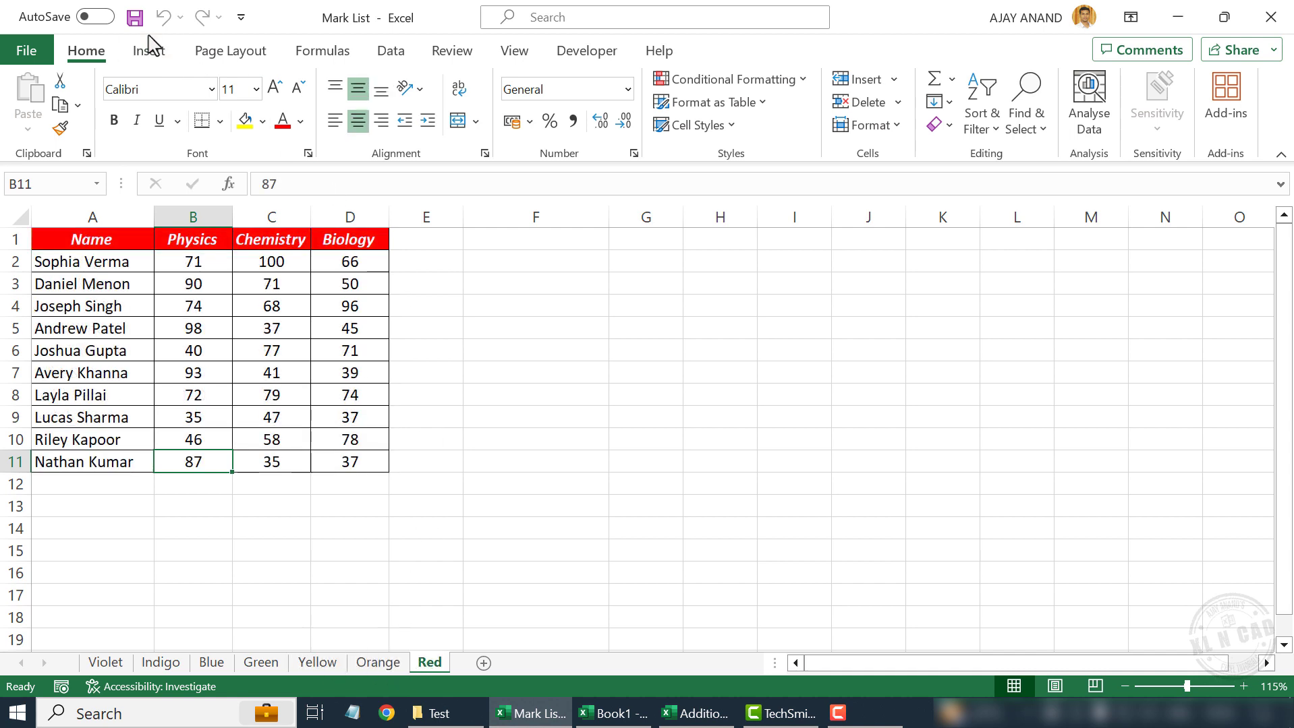
pyautogui.click(1177, 18)
pyautogui.click(1177, 17)
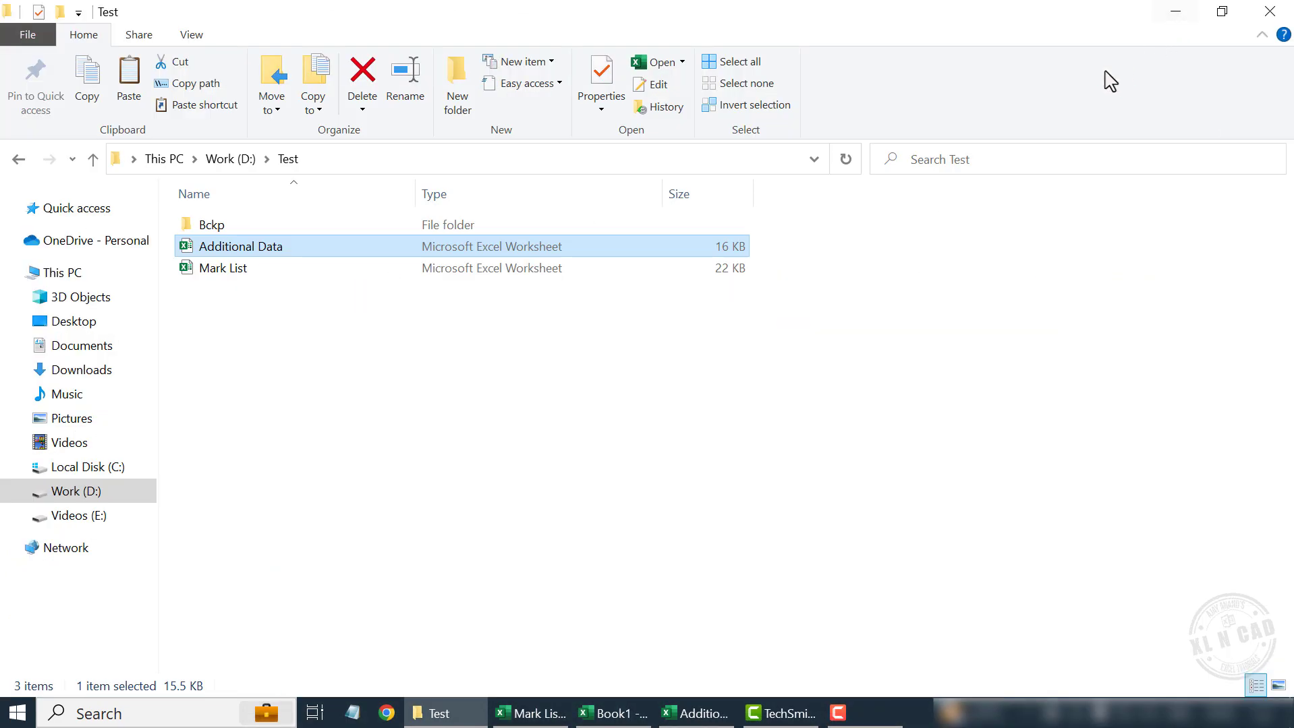
pyautogui.click(630, 714)
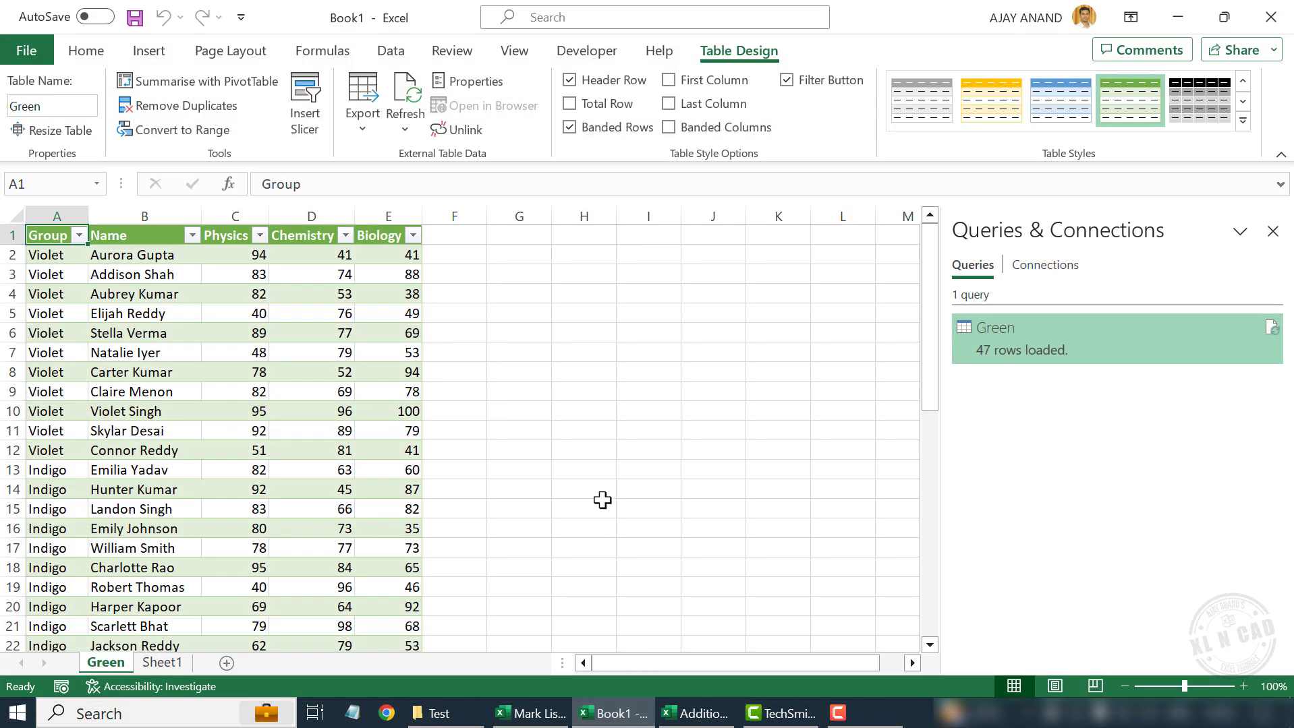
pyautogui.scroll(-5, 148, 463)
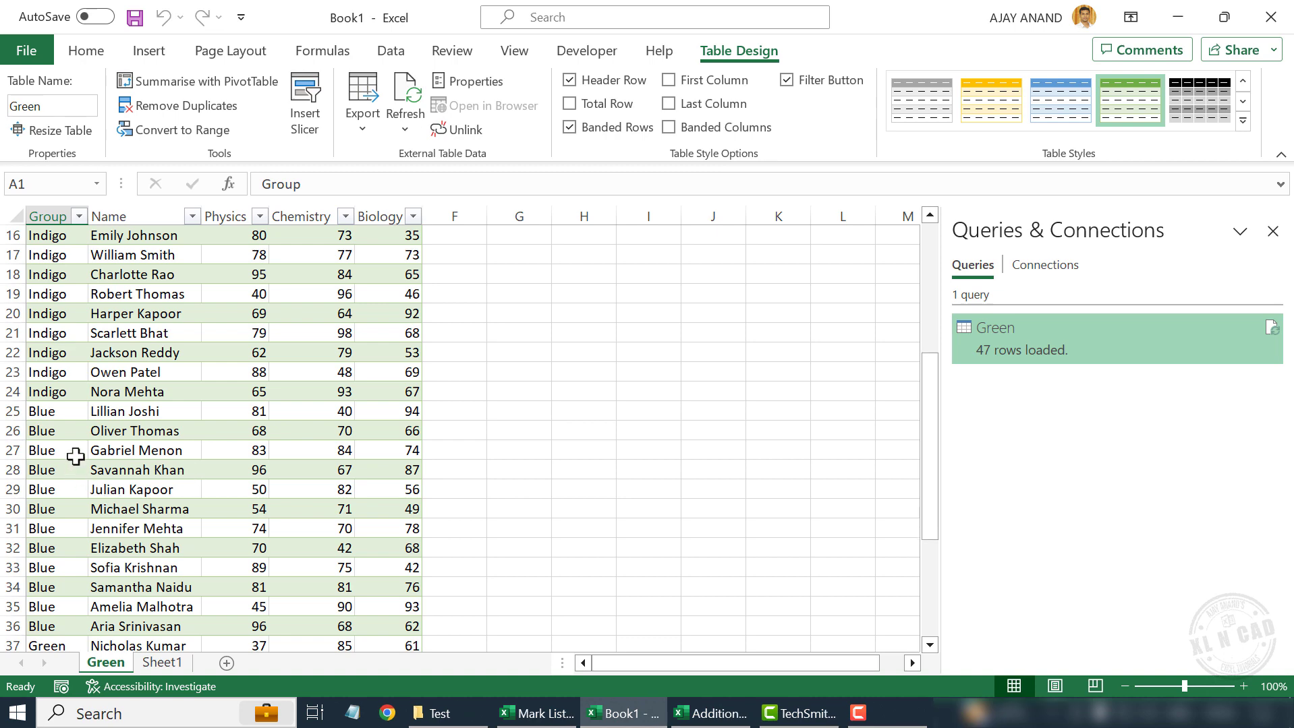
pyautogui.scroll(-7, 70, 452)
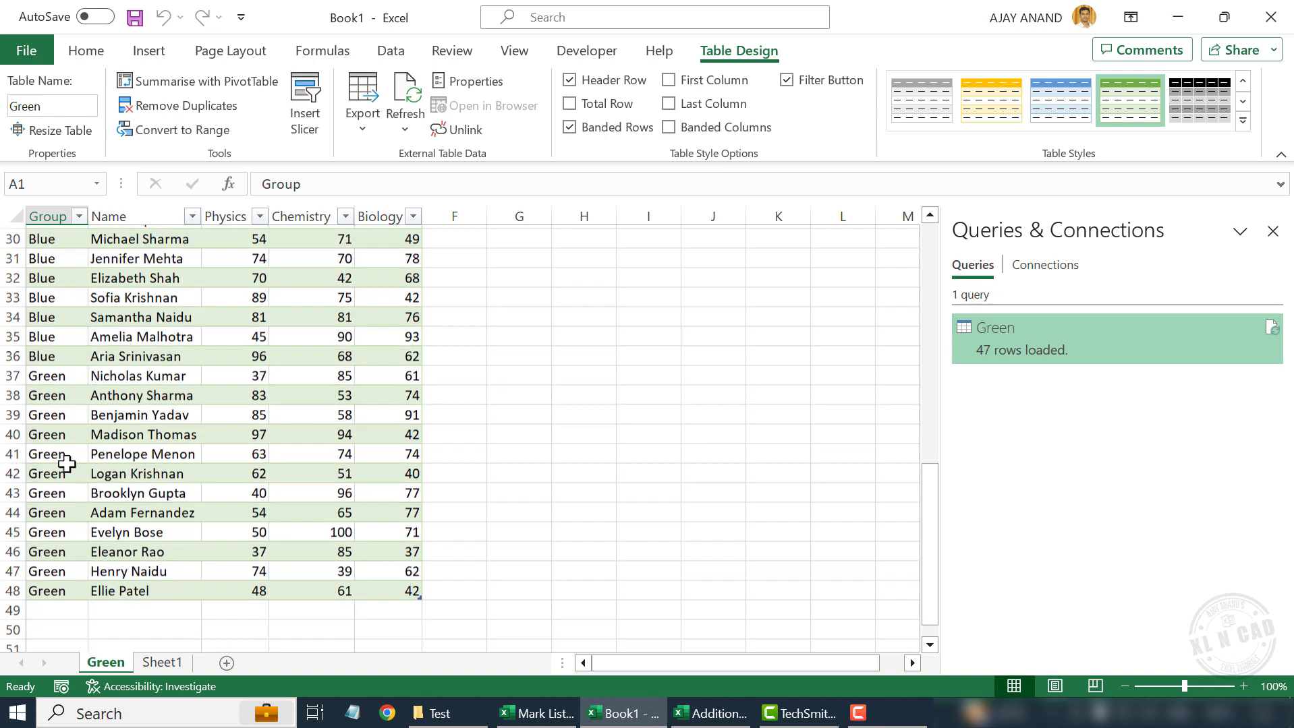
pyautogui.scroll(2, 226, 427)
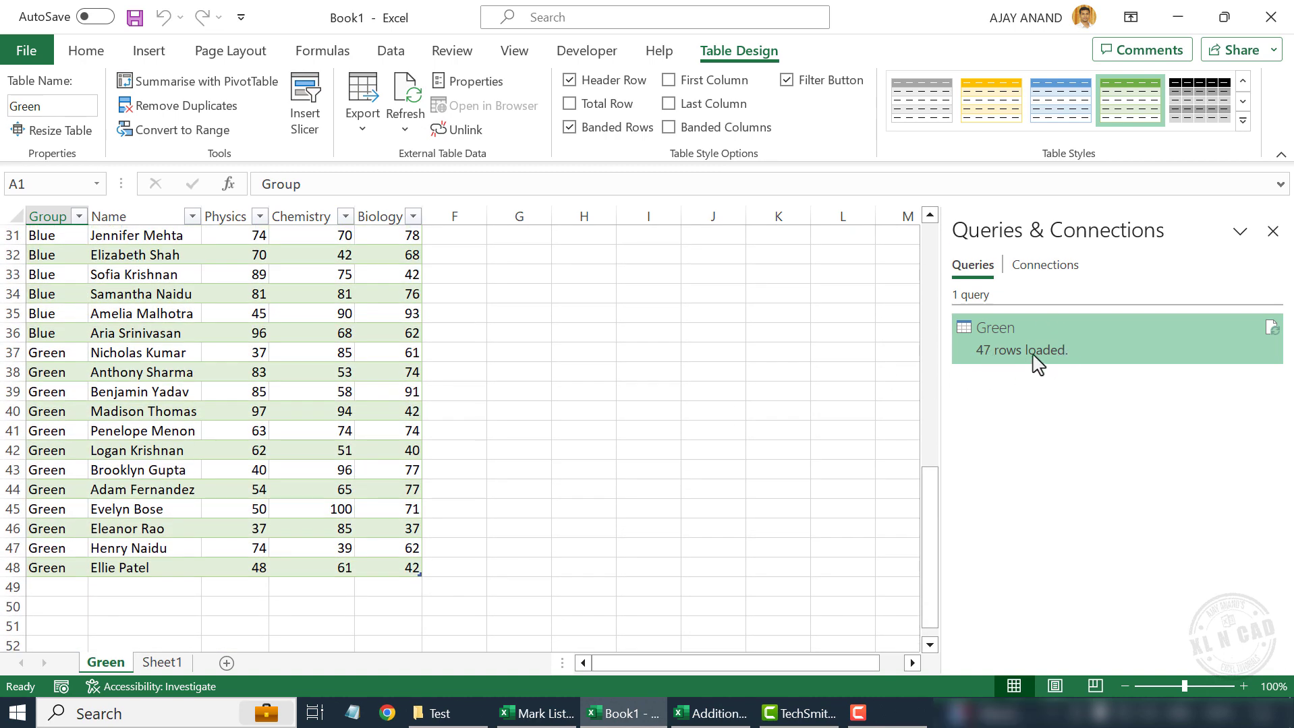
pyautogui.scroll(10, 122, 439)
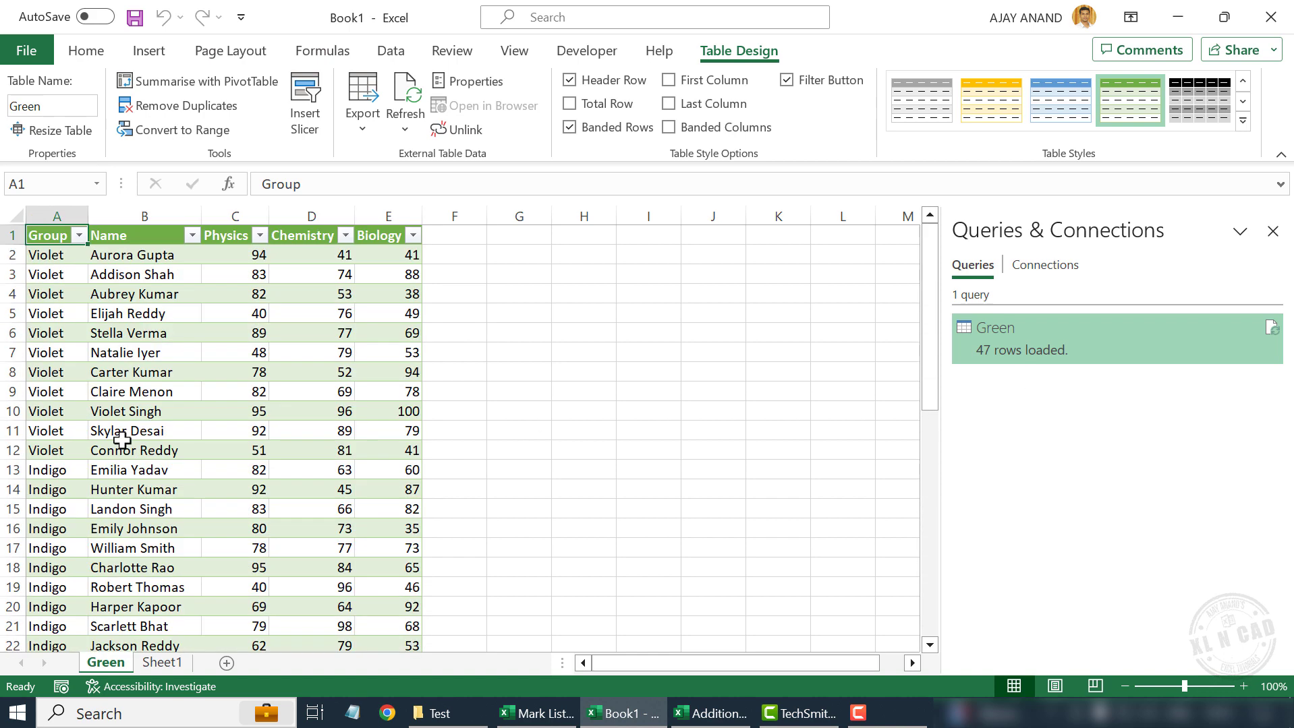
pyautogui.scroll(-11, 124, 440)
pyautogui.scroll(-1, 124, 440)
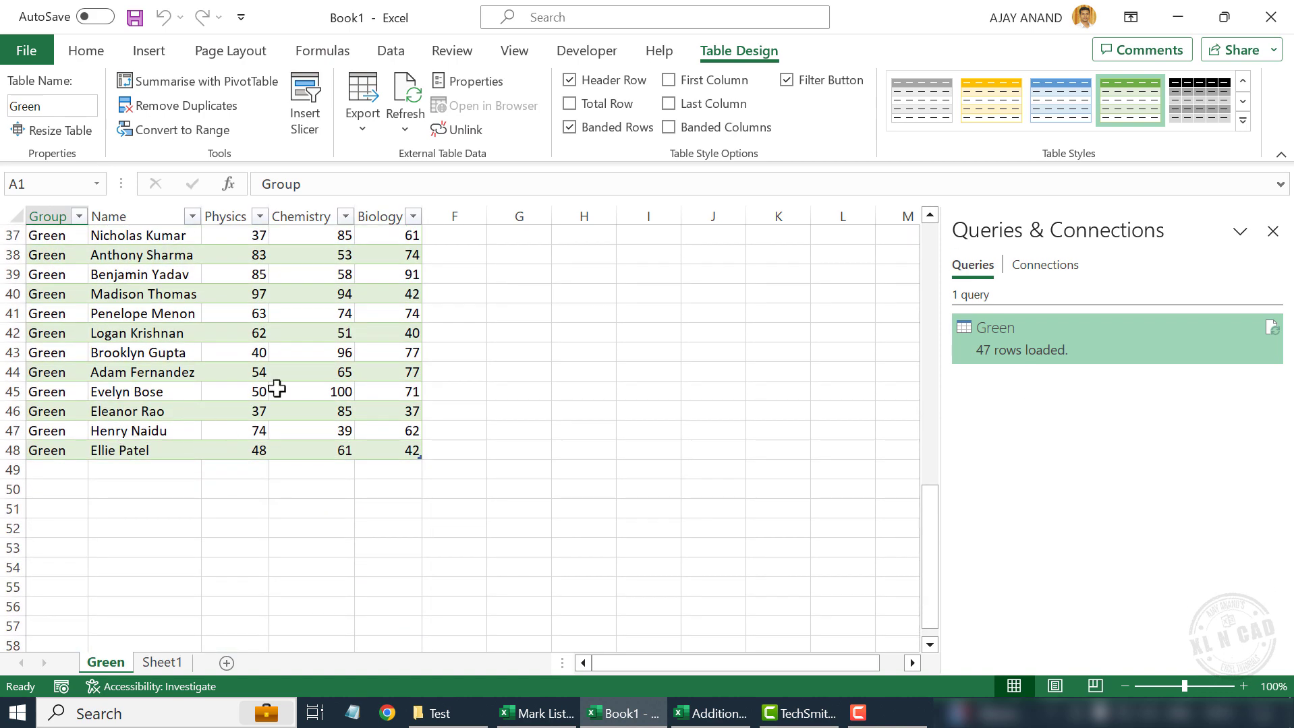
# Refresh the Green query and scroll down to confirm the new rows through row 72.
pyautogui.click(414, 99)
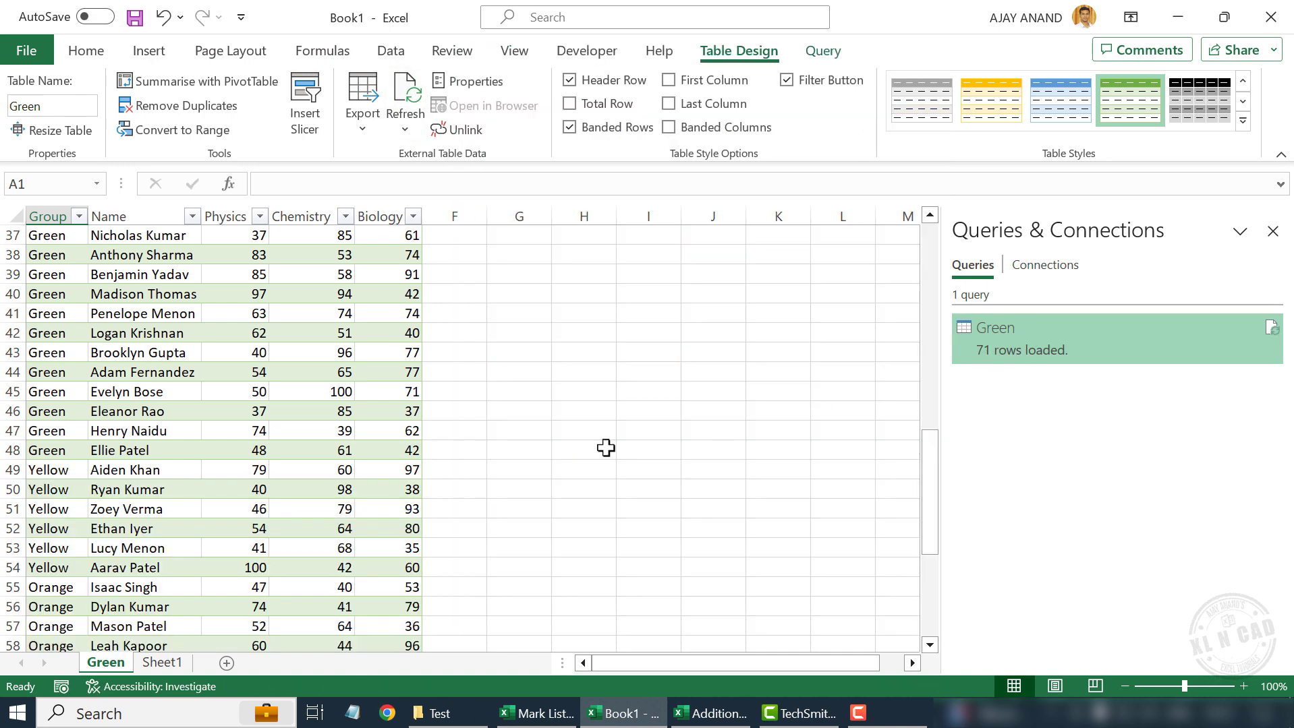
pyautogui.scroll(-3, 96, 426)
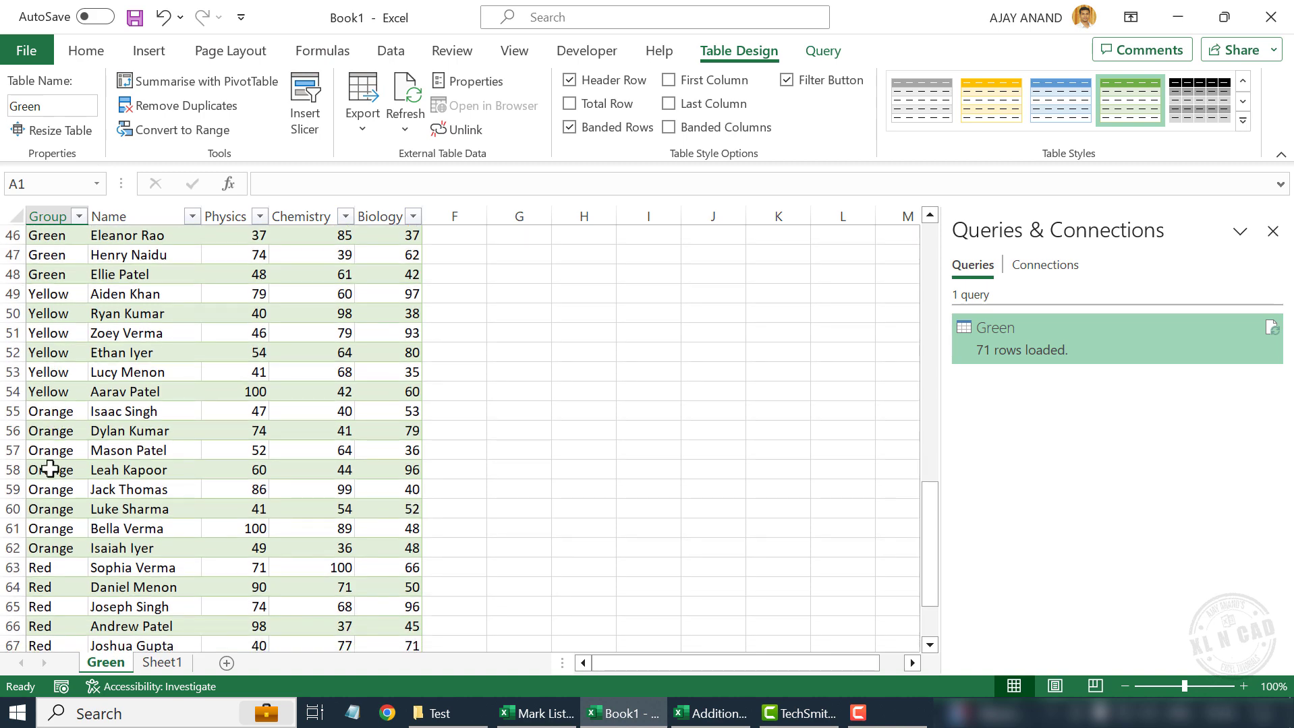
pyautogui.scroll(-1, 63, 483)
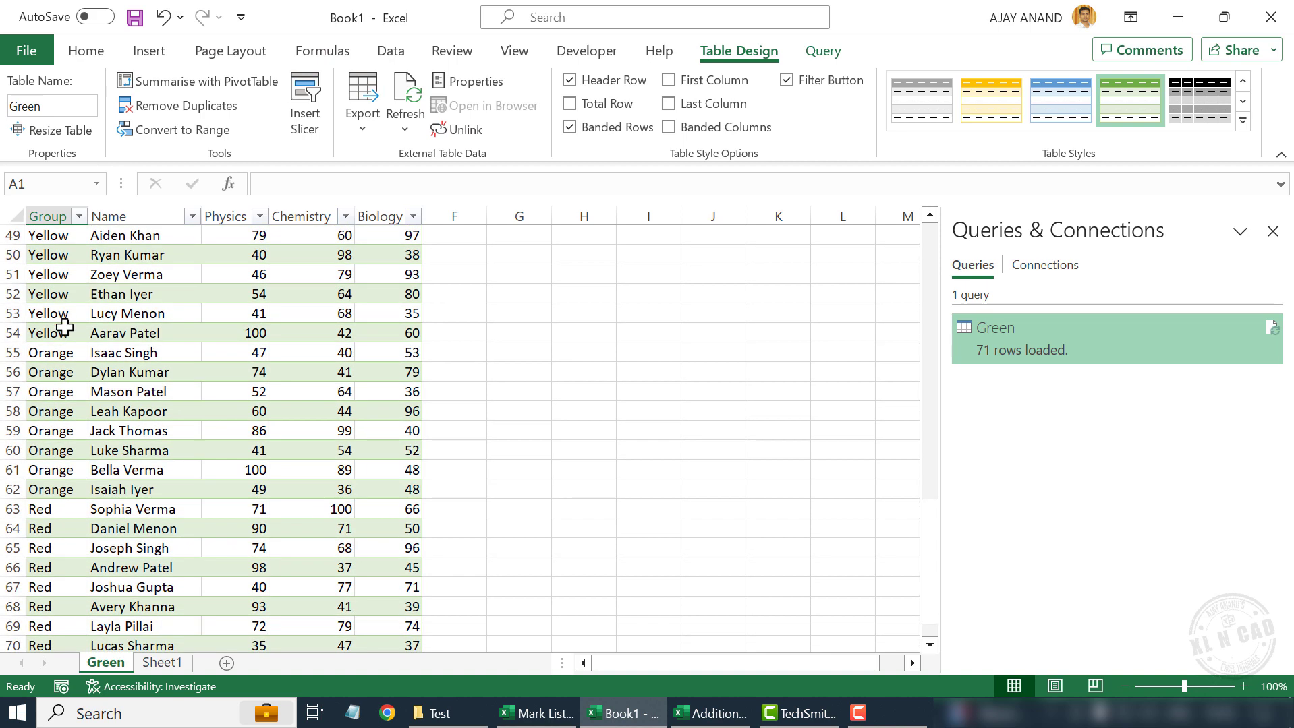
pyautogui.scroll(-4, 55, 382)
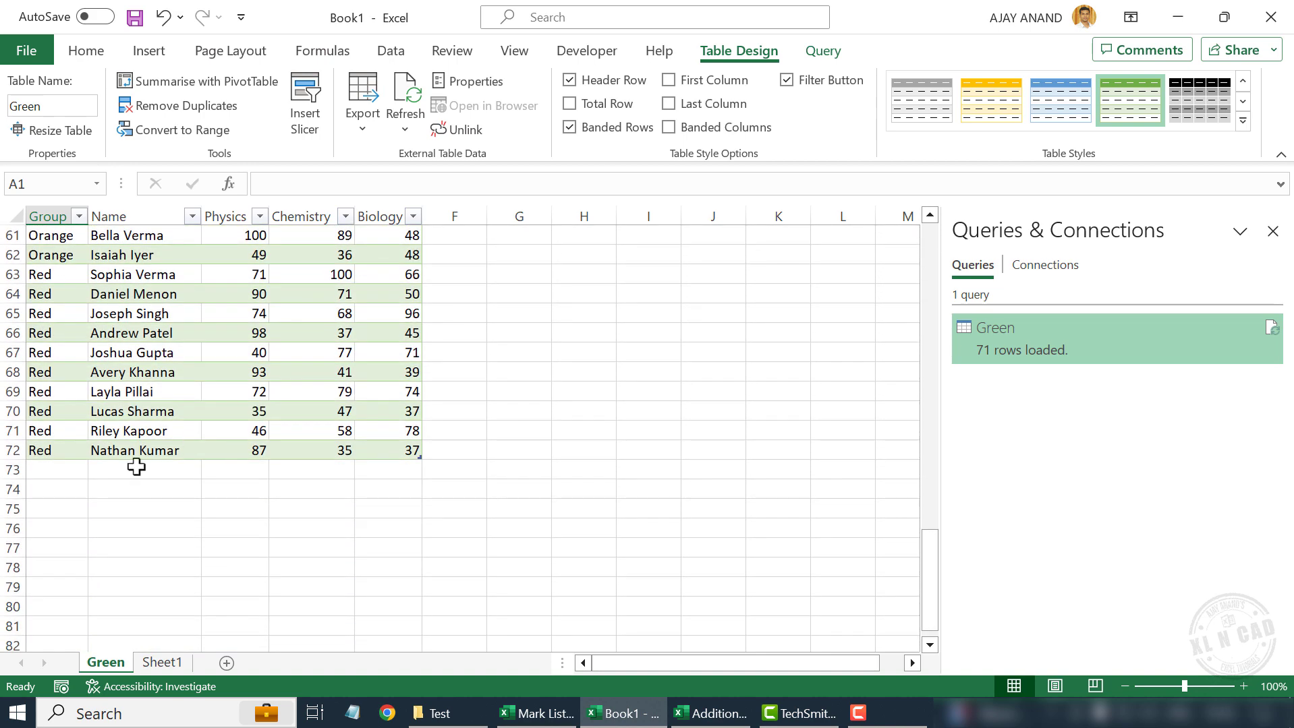
pyautogui.scroll(1, 260, 480)
# Bring Additional Data forward, restore it to a smaller window and move it up and right.
pyautogui.click(710, 713)
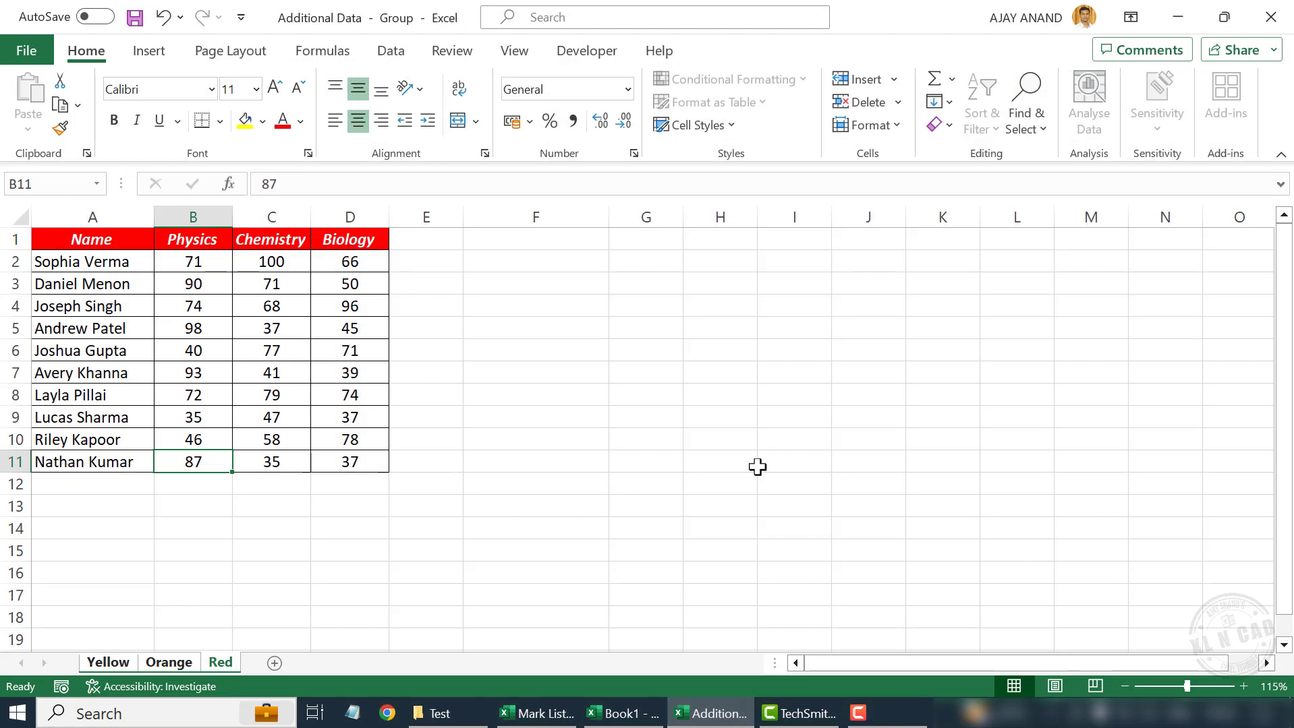
pyautogui.click(1225, 17)
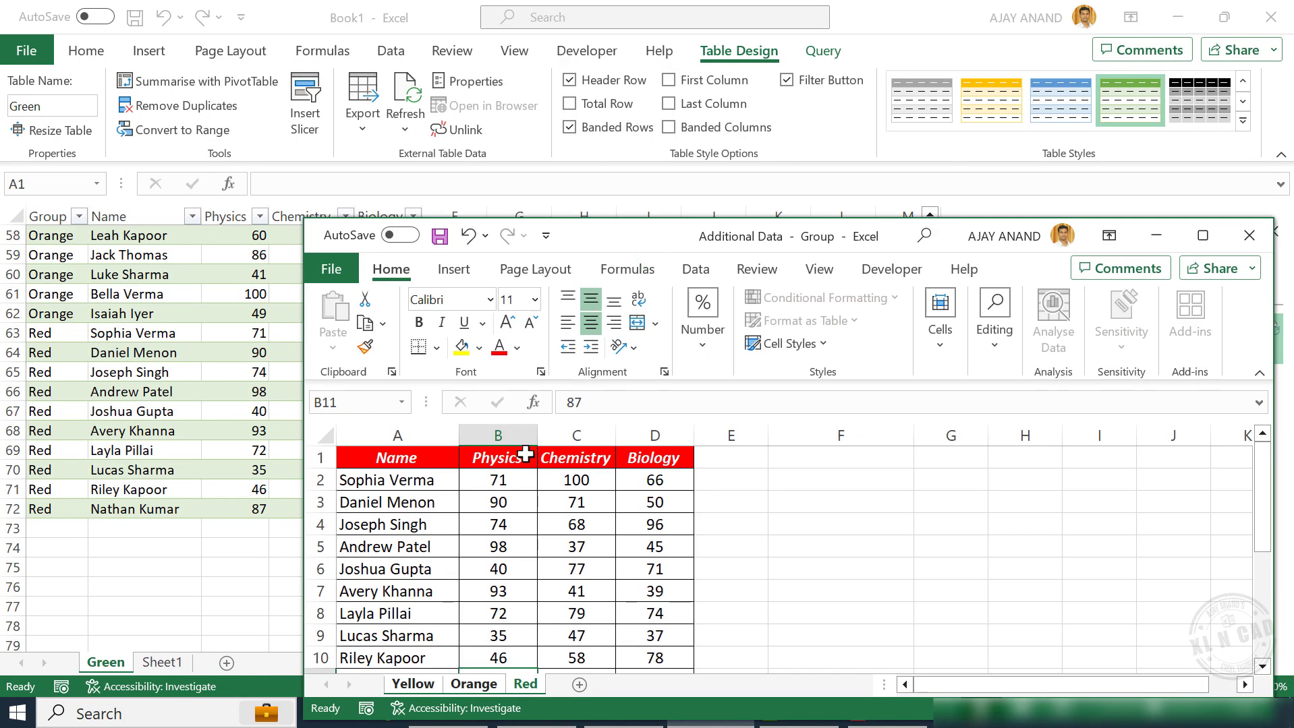
pyautogui.scroll(-2, 526, 519)
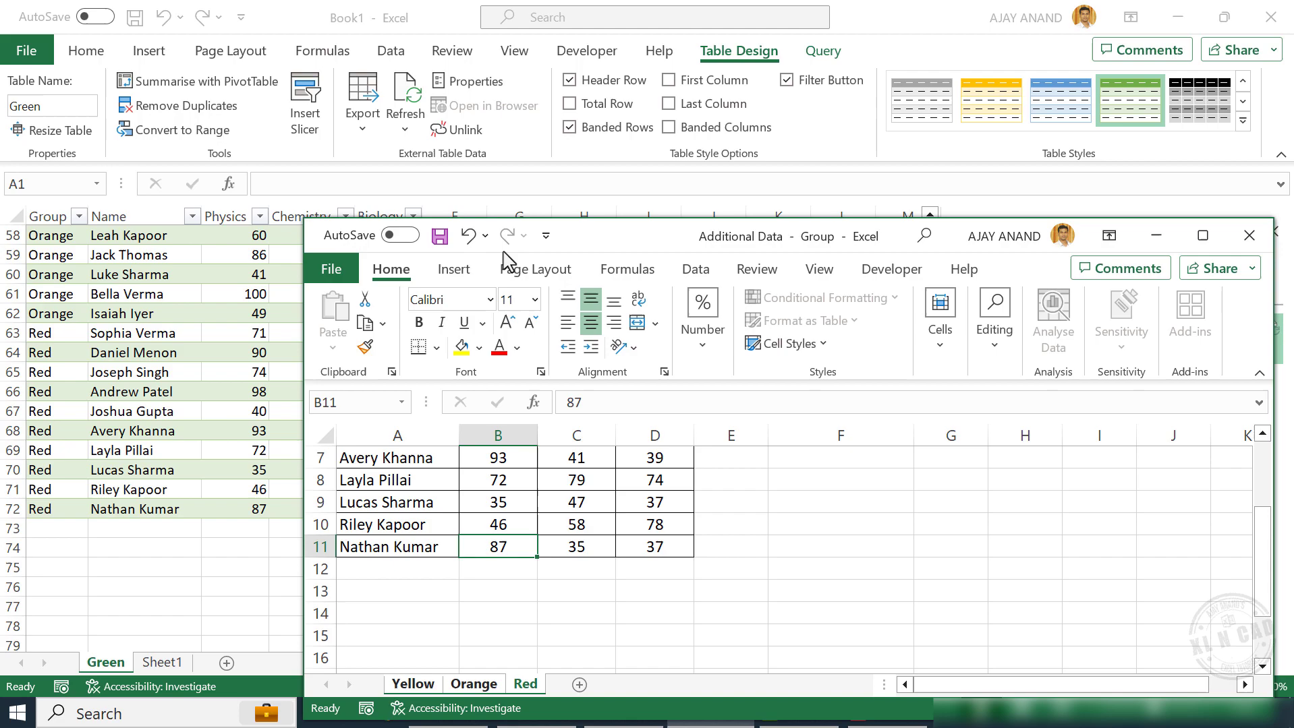
pyautogui.moveTo(503, 251); pyautogui.dragTo(670, 166)
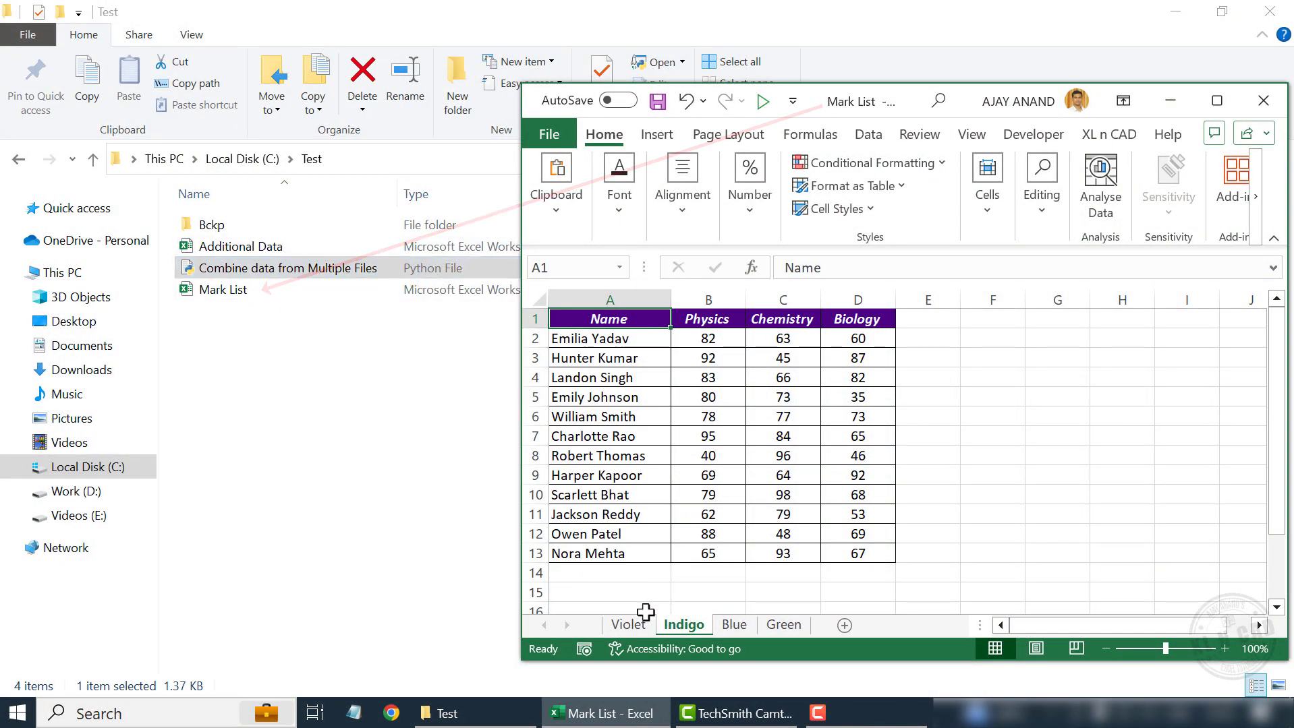
# Review Mark List's Violet, Blue and Green sheets, close Mark List, and select the combine script.
pyautogui.click(629, 624)
pyautogui.click(733, 624)
pyautogui.click(783, 625)
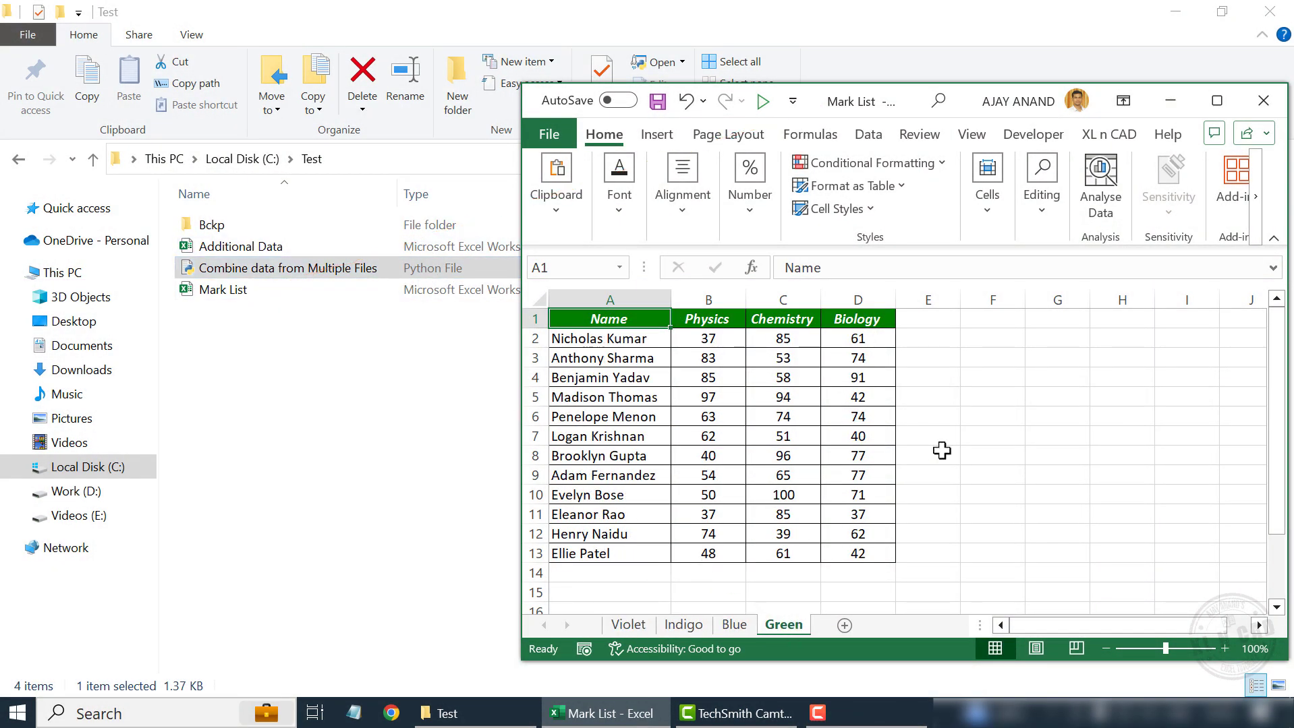
pyautogui.click(1263, 101)
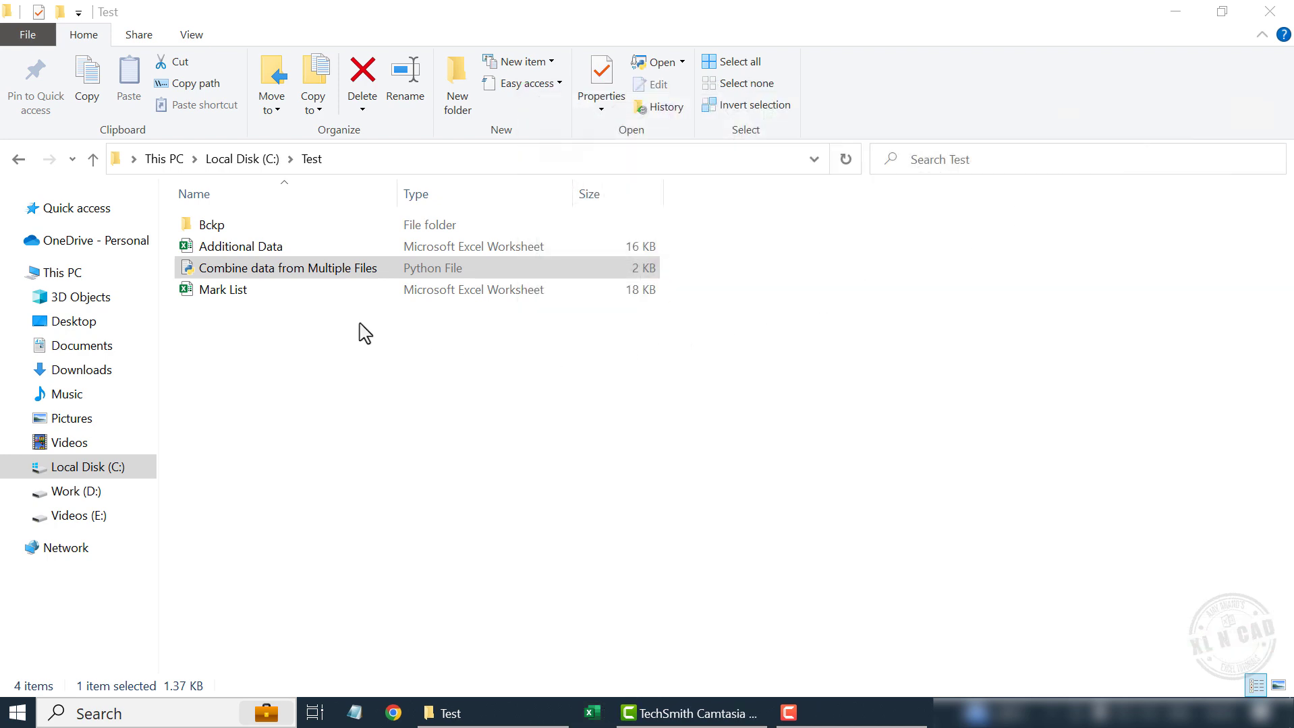
pyautogui.click(339, 269)
# Run the Combine data from Multiple Files script on Mark List to produce Data_Combined.
pyautogui.doubleClick(358, 273)
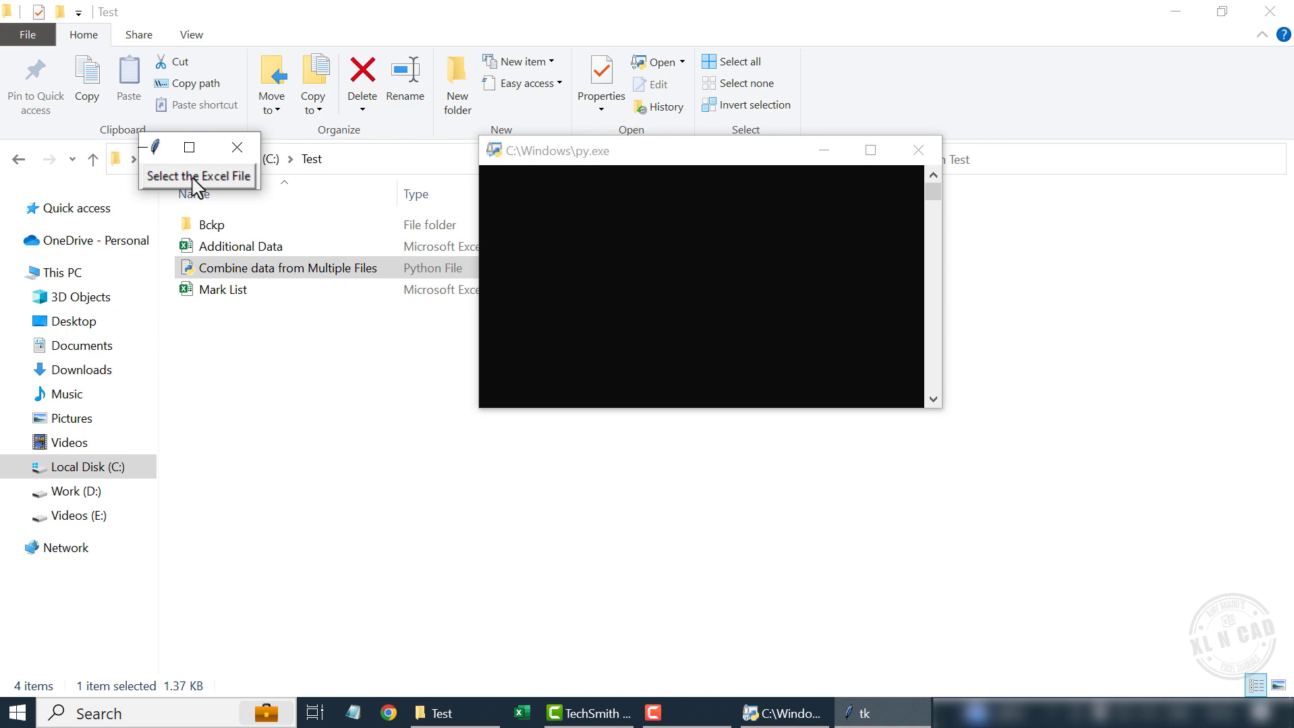
pyautogui.click(195, 177)
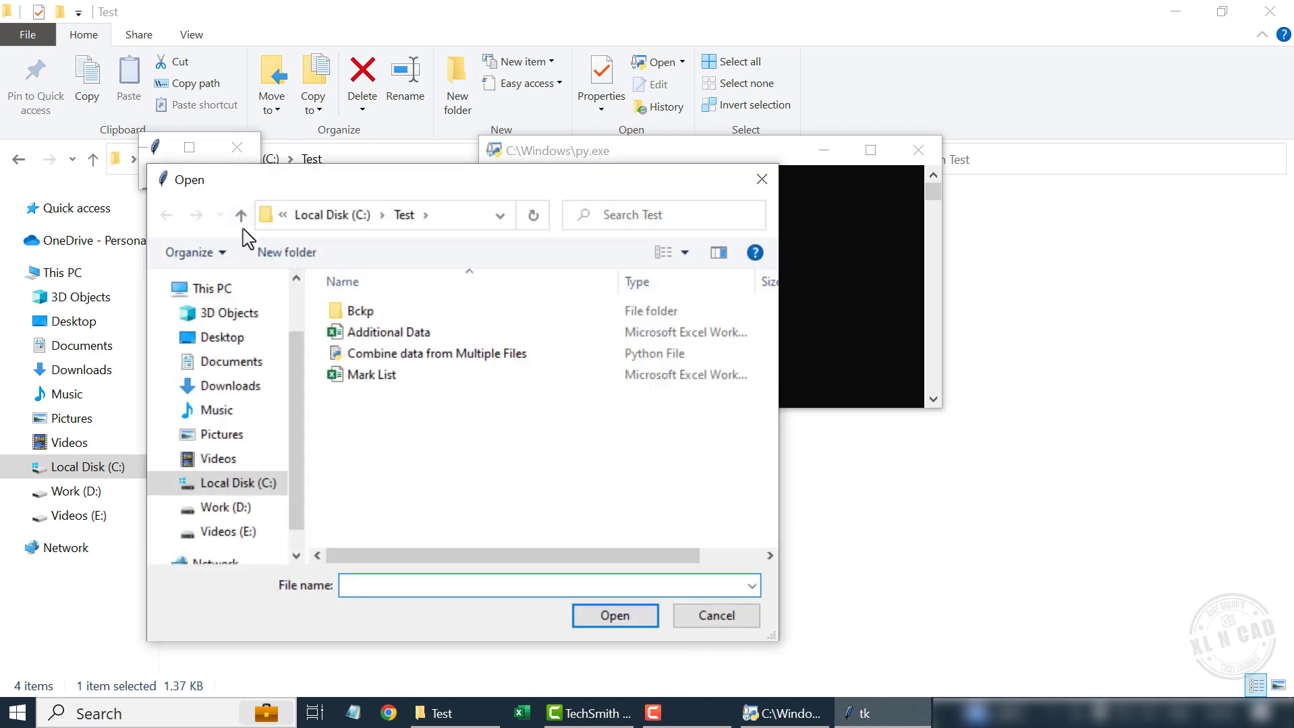
pyautogui.click(391, 382)
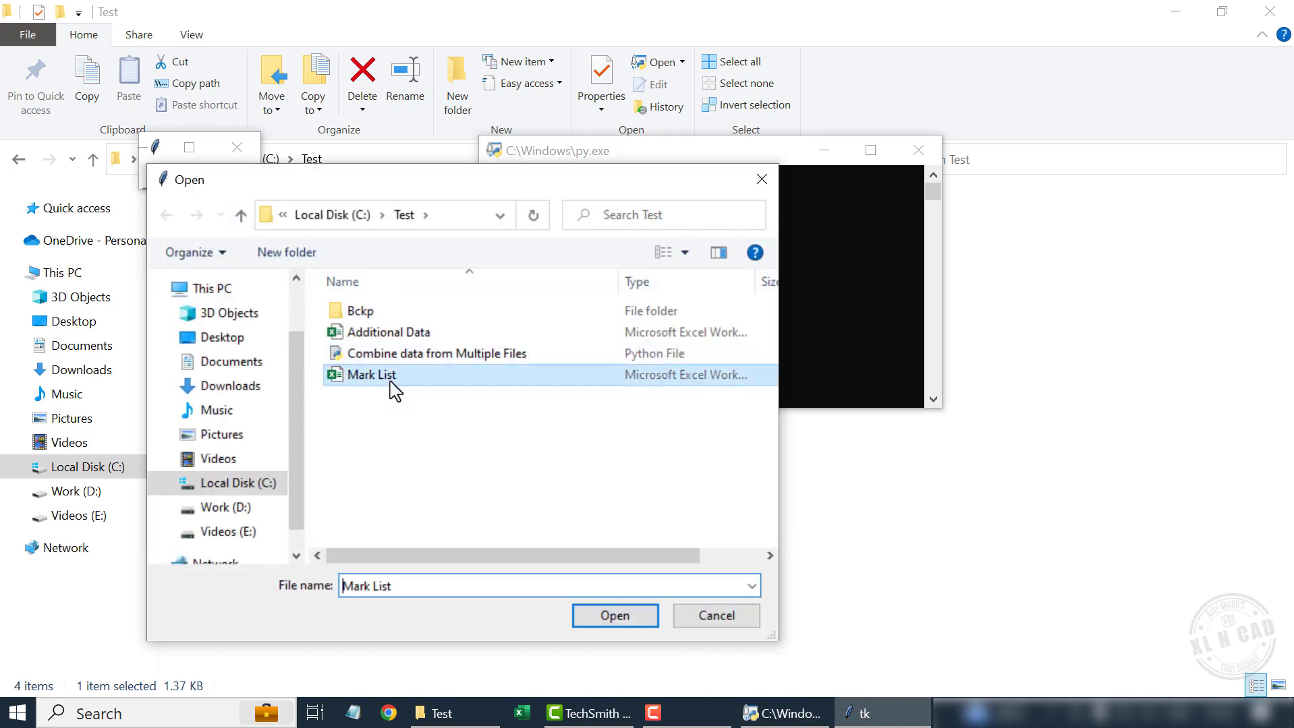
pyautogui.click(614, 616)
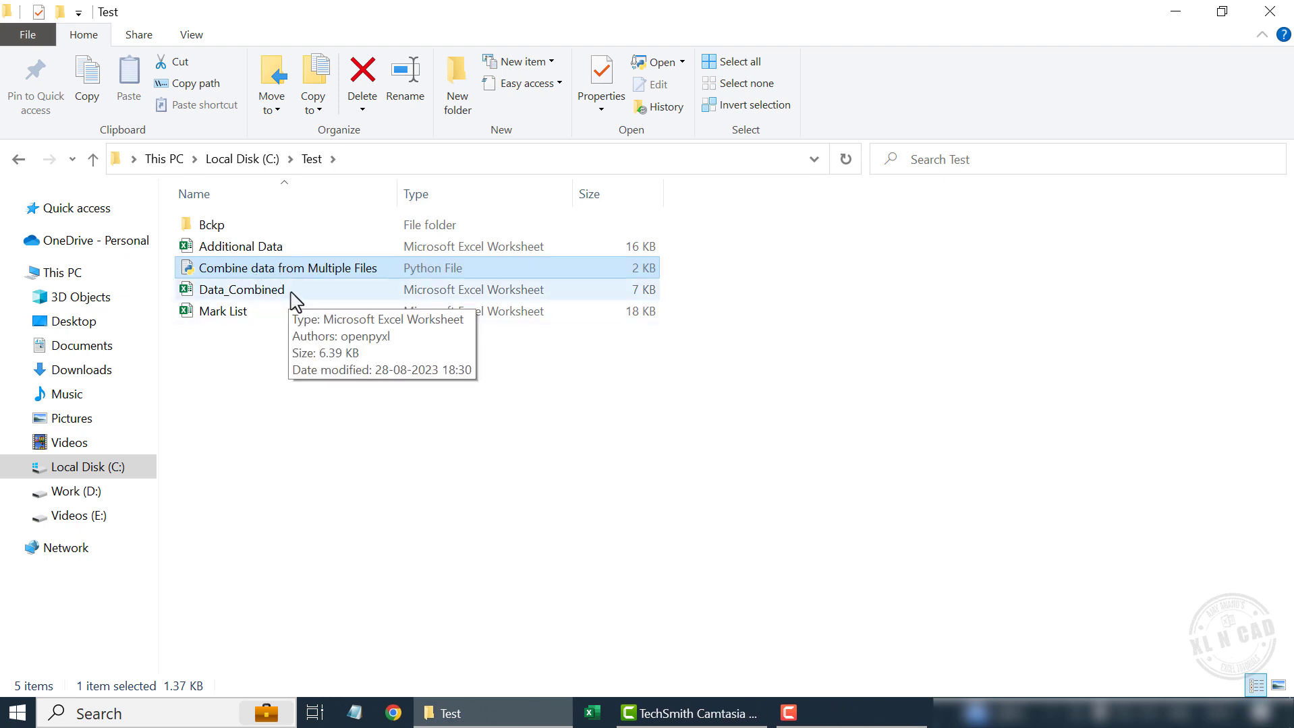
# Open Data_Combined maximized and autofit column A to show the students' full names.
pyautogui.doubleClick(291, 295)
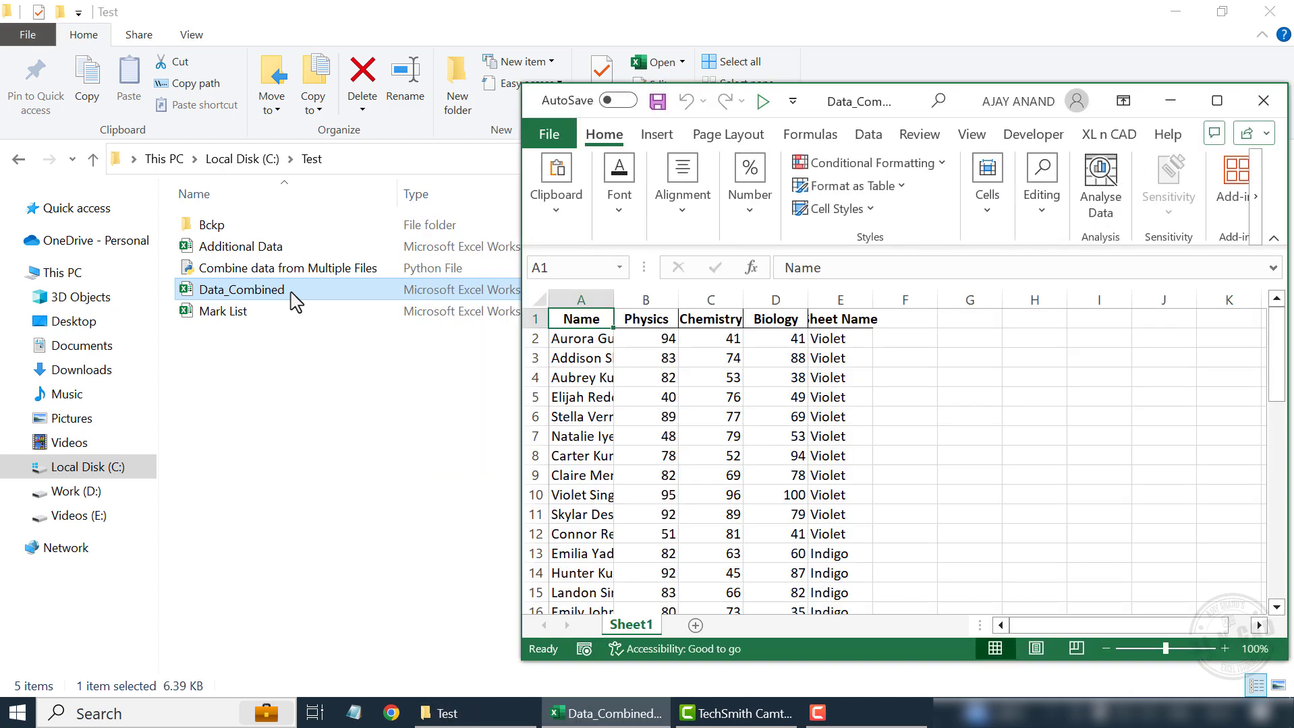
pyautogui.click(1217, 100)
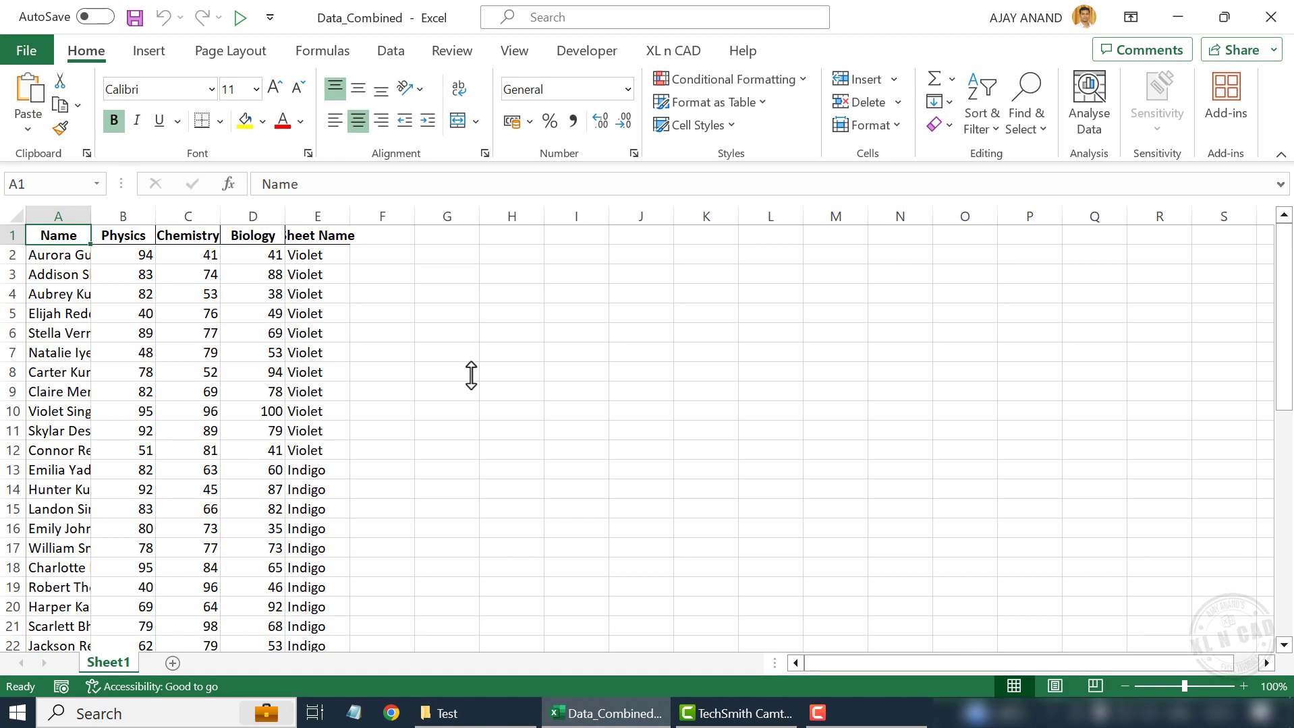
pyautogui.scroll(-10, 67, 276)
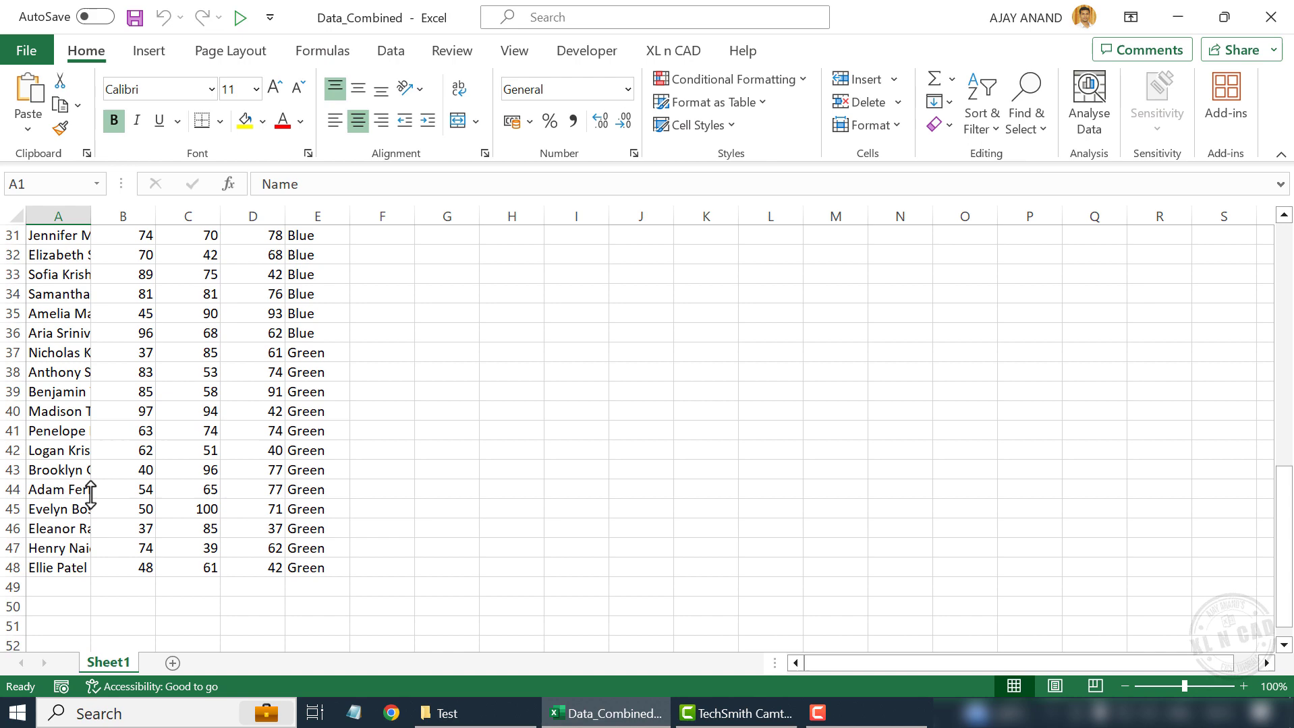
pyautogui.scroll(6, 86, 491)
pyautogui.scroll(4, 91, 497)
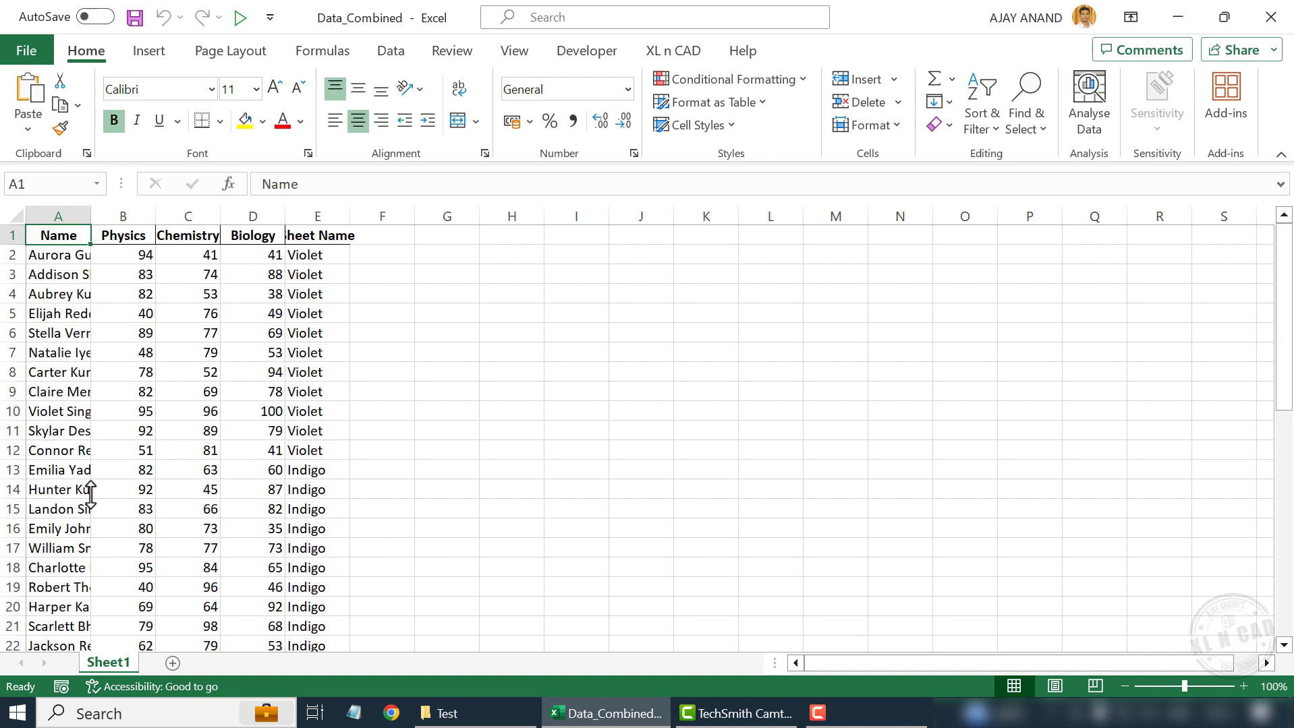
pyautogui.doubleClick(91, 216)
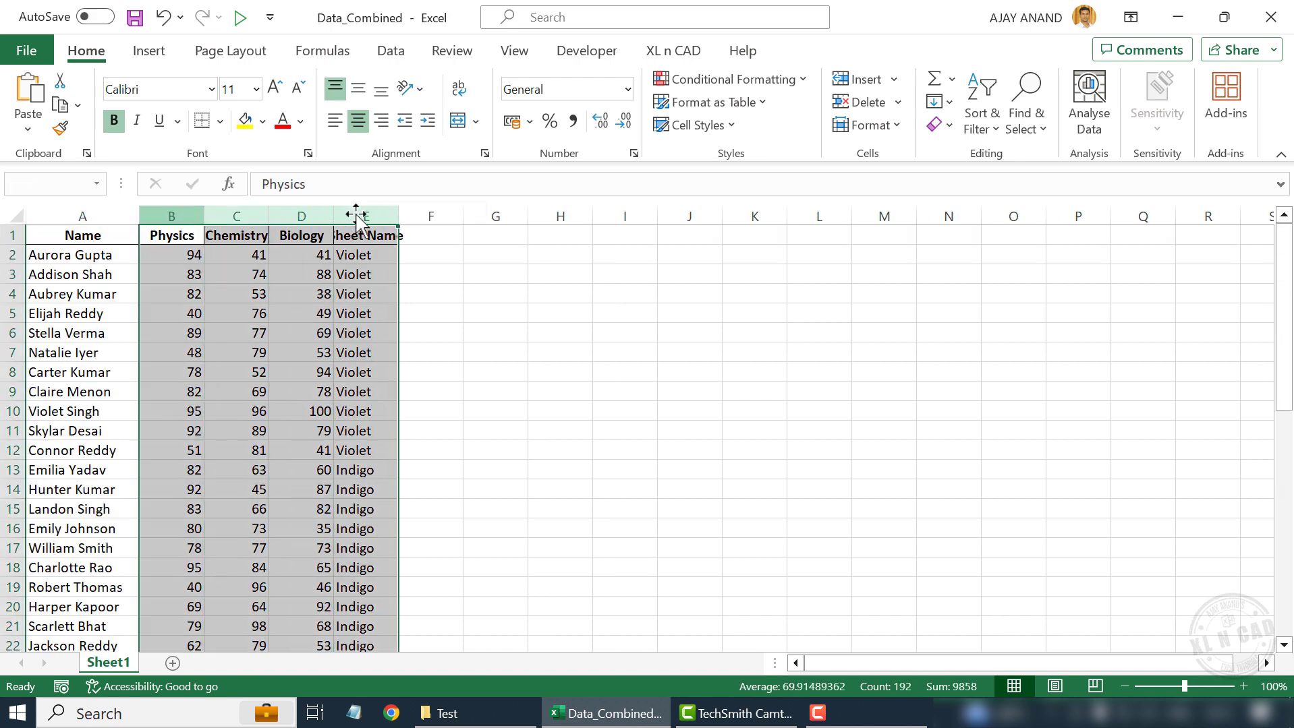